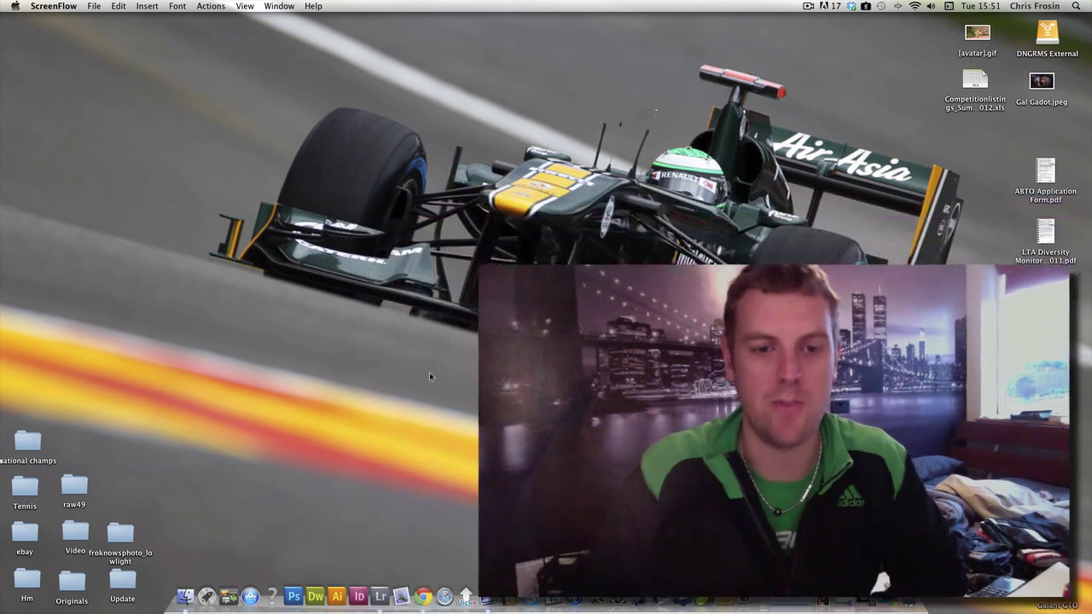
# Switch to Lightroom, collapse the edit history and check the portrait's shoulder strap at close range.
pyautogui.click(381, 596)
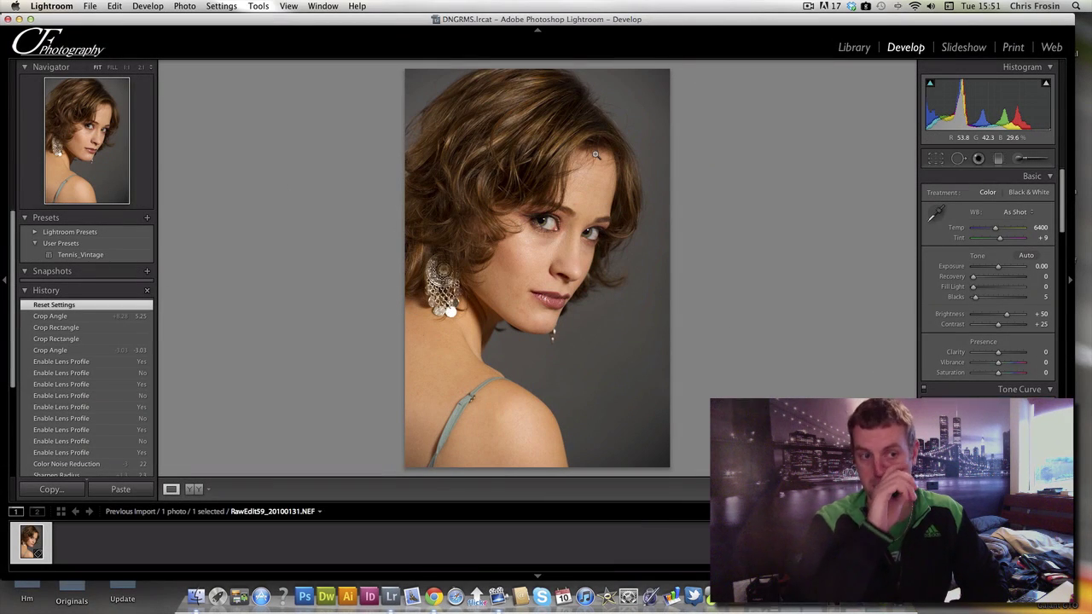
pyautogui.click(46, 290)
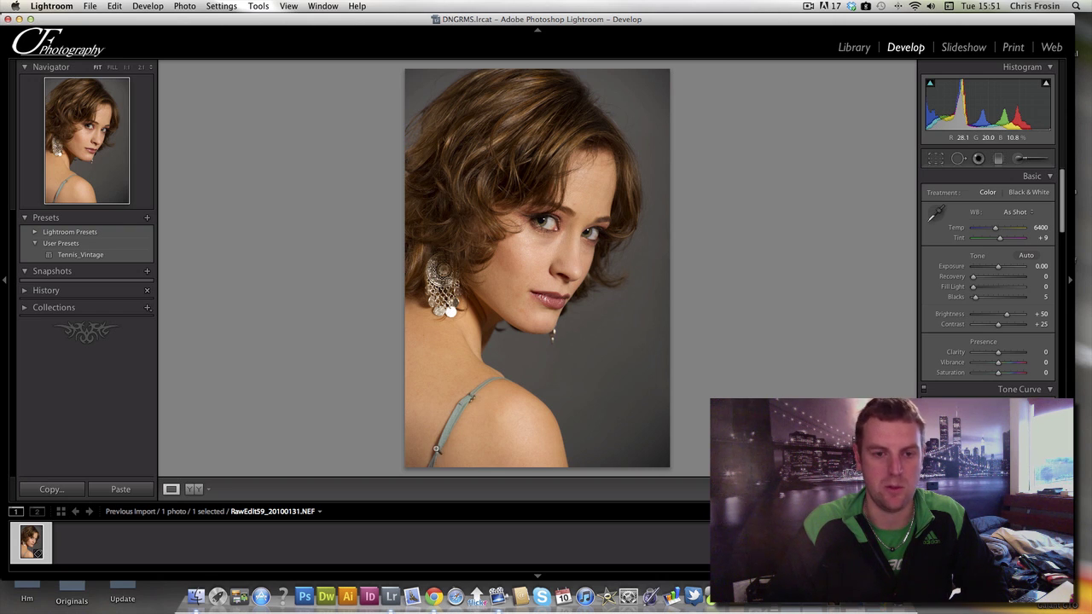
pyautogui.click(437, 451)
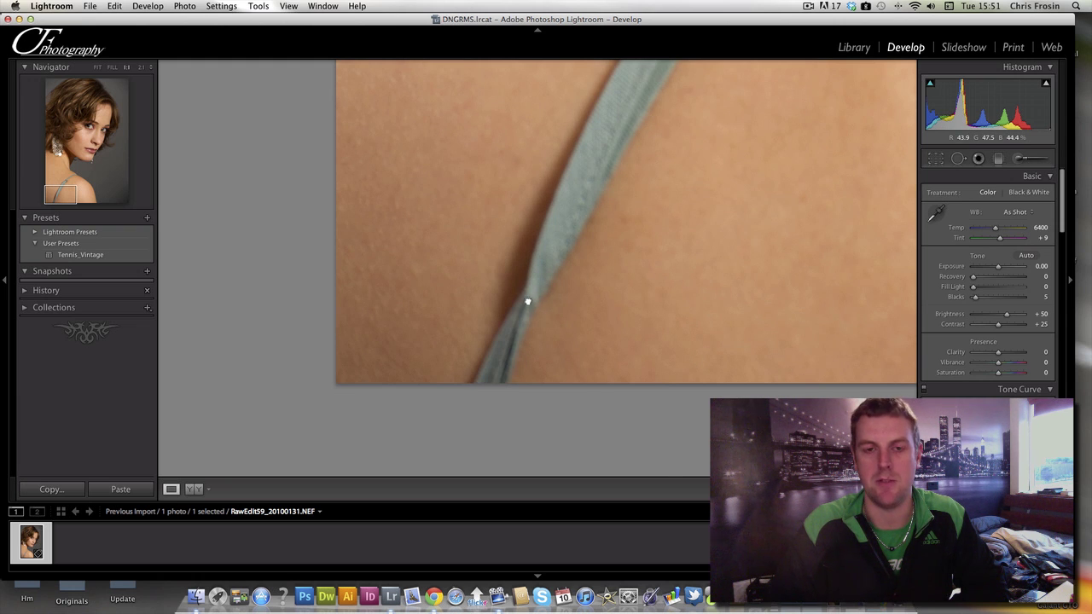
pyautogui.click(527, 302)
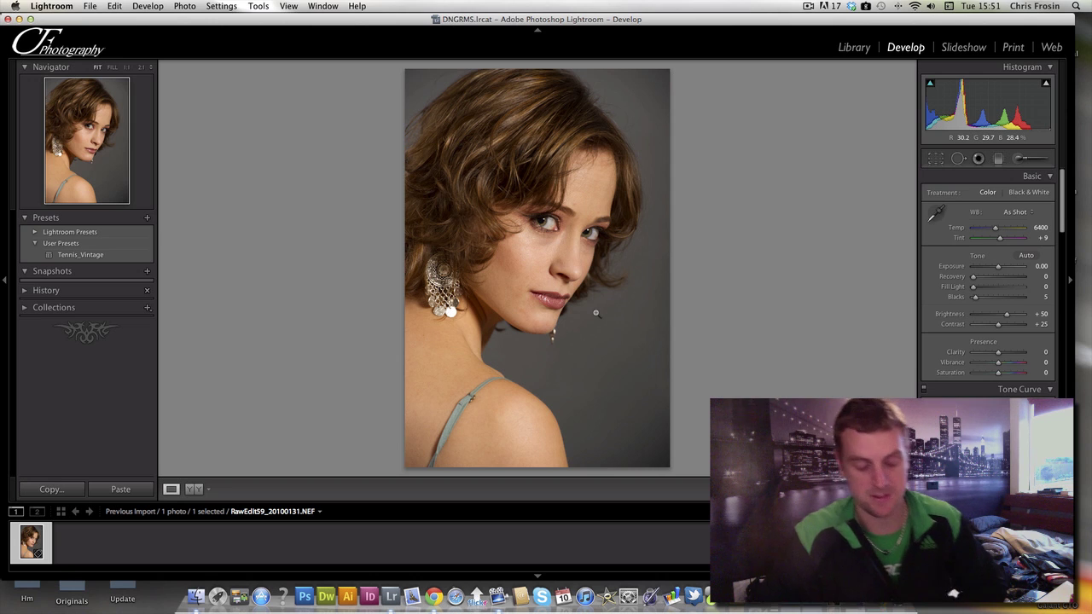
# Set the portrait's white balance temperature to 6601.
pyautogui.press('i')
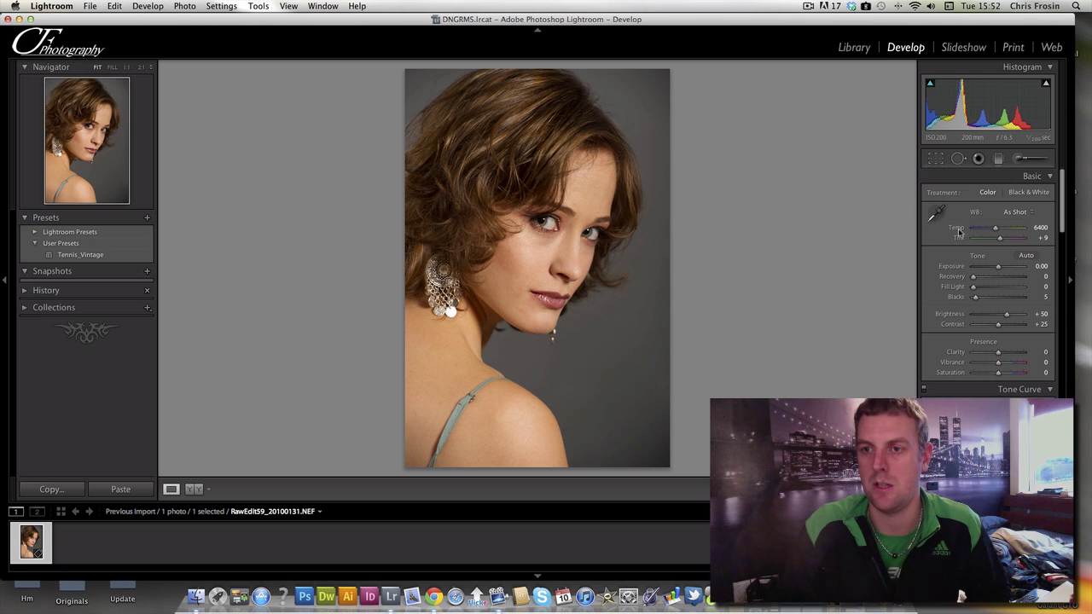
pyautogui.press('.')
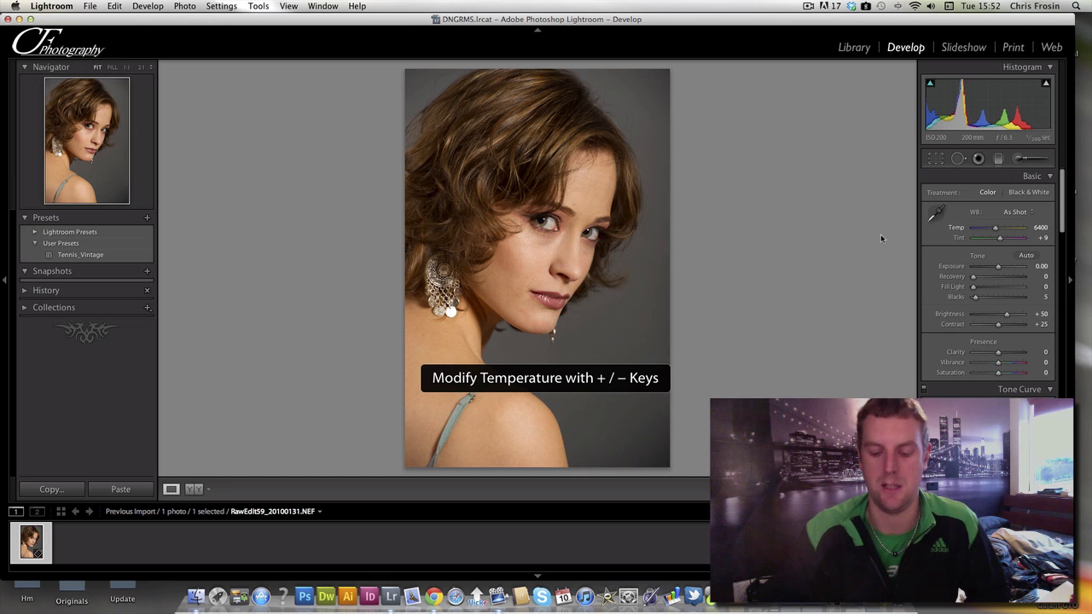
pyautogui.press('=')
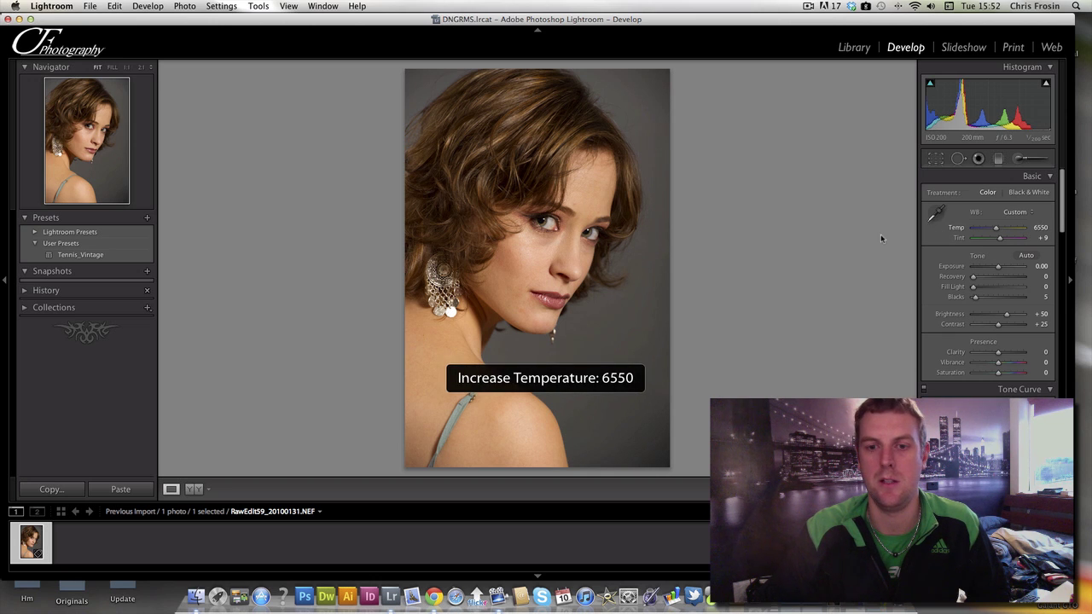
pyautogui.press('=')
pyautogui.press('-')
pyautogui.press('=')
pyautogui.press('=')
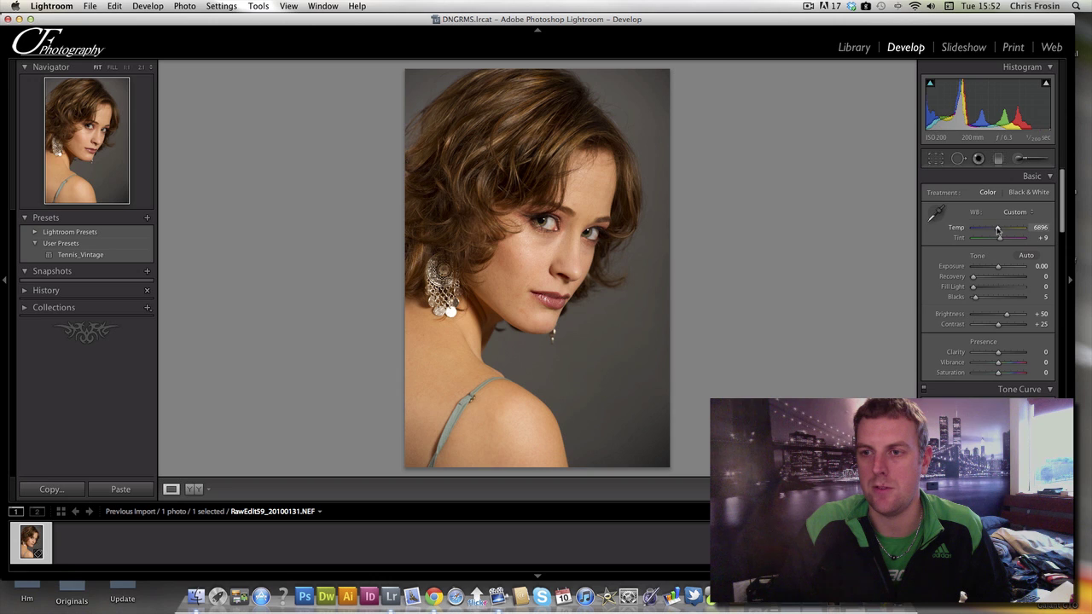
pyautogui.moveTo(998, 230); pyautogui.dragTo(995, 230)
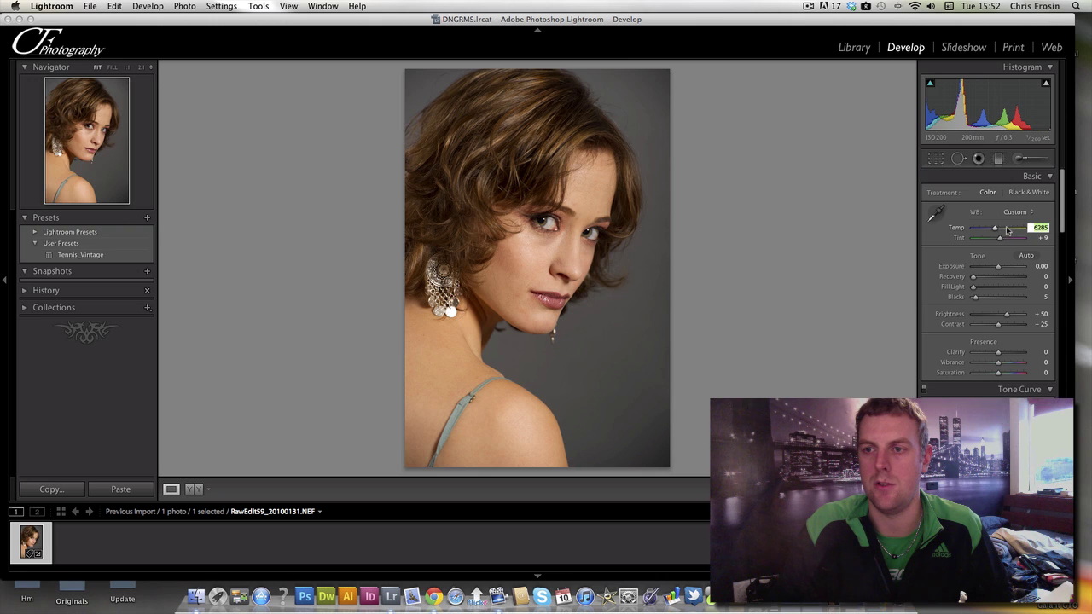
pyautogui.moveTo(996, 231); pyautogui.dragTo(998, 232)
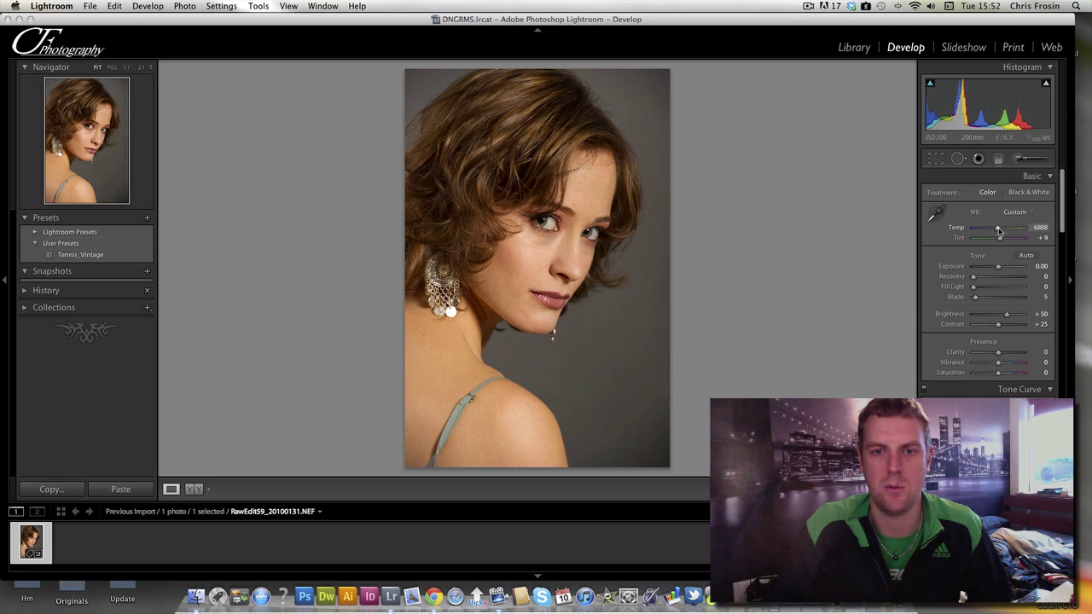
pyautogui.moveTo(999, 230); pyautogui.dragTo(994, 227)
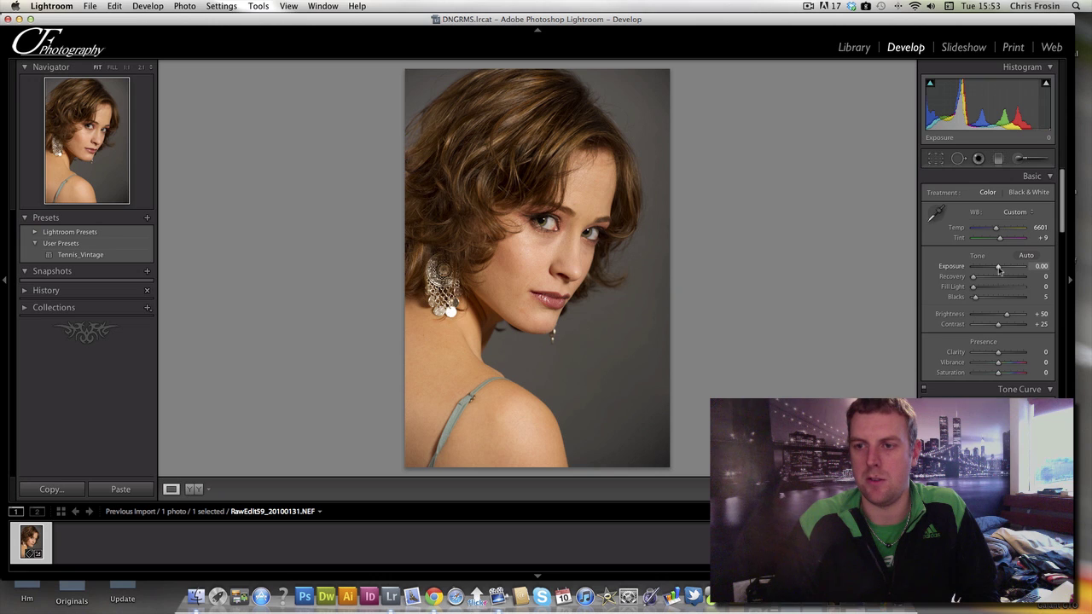
# Set exposure to +0.40 and recovery to 8, then check the facial skin highlights up close.
pyautogui.moveTo(999, 269); pyautogui.dragTo(1001, 272)
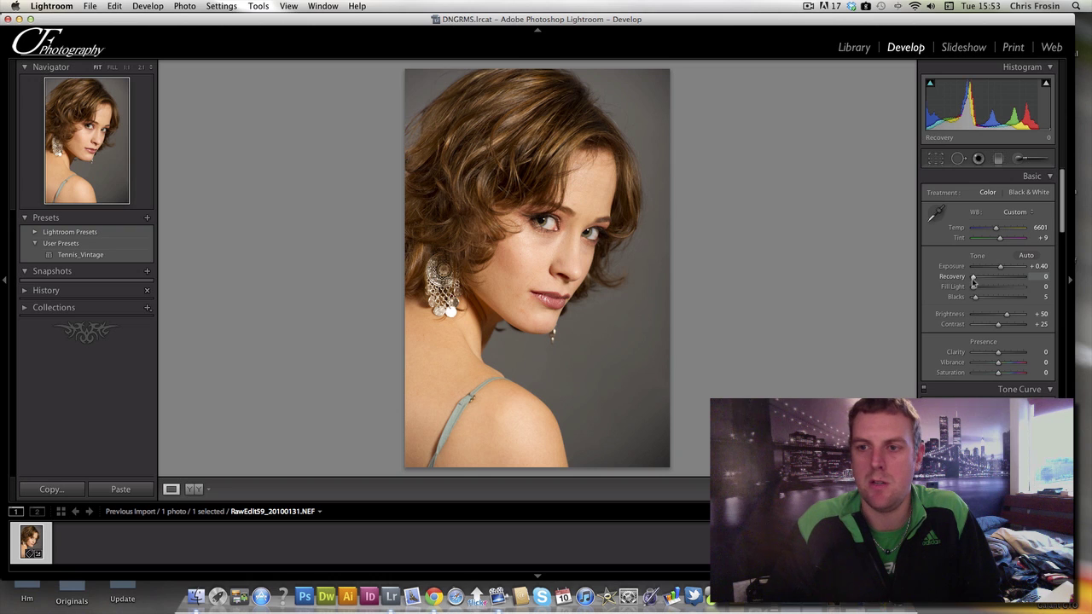
pyautogui.moveTo(972, 279)
pyautogui.mouseDown()
pyautogui.moveTo(1022, 283)
pyautogui.moveTo(978, 282)
pyautogui.mouseUp()
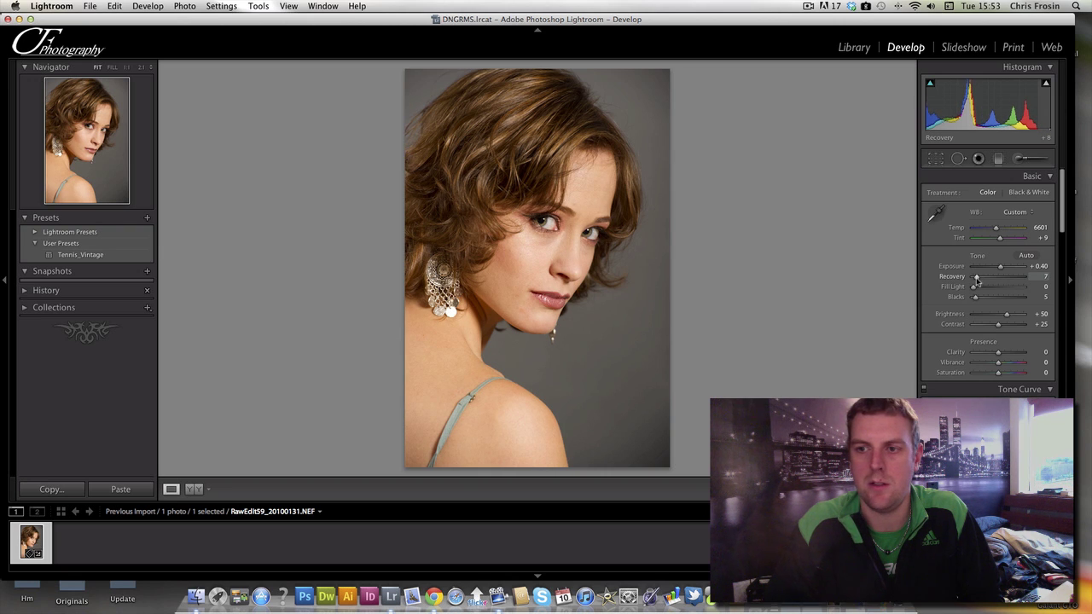
pyautogui.moveTo(978, 281); pyautogui.dragTo(977, 282)
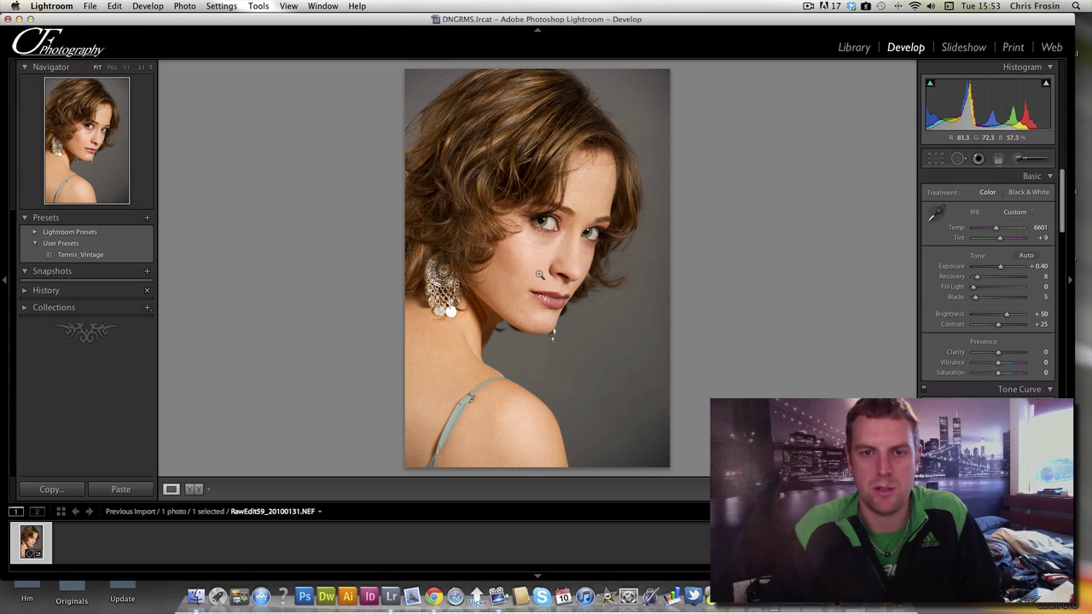
pyautogui.click(555, 247)
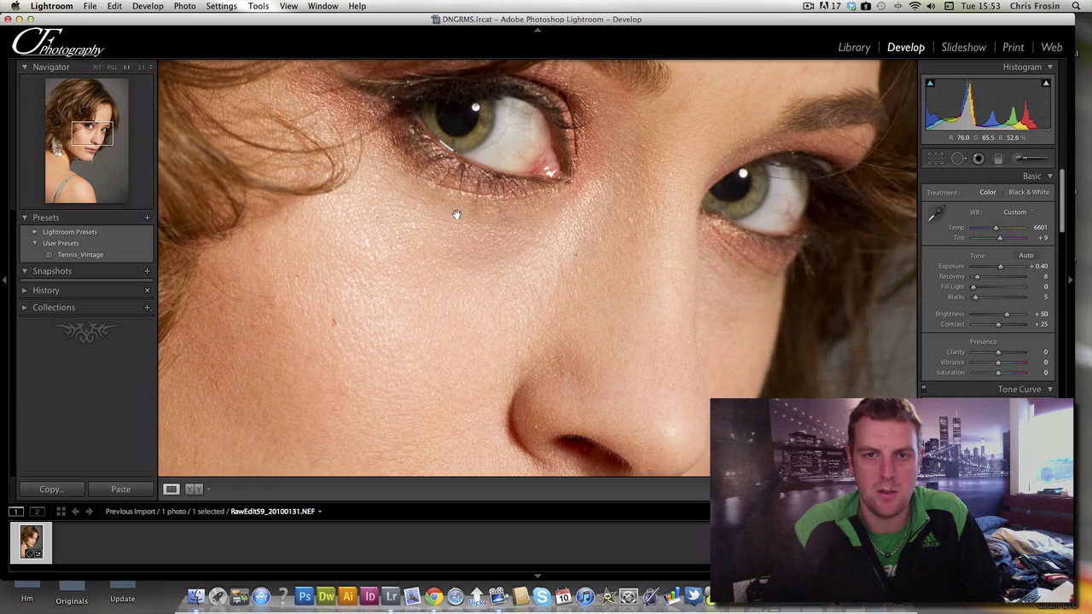
pyautogui.moveTo(458, 214); pyautogui.dragTo(611, 260)
pyautogui.click(610, 260)
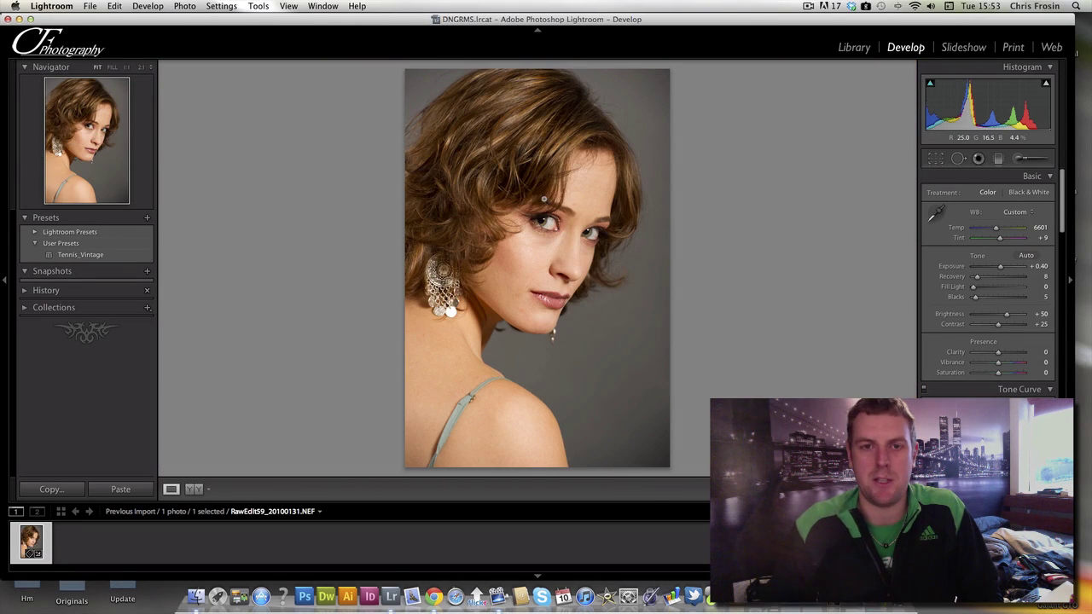
# Set the portrait's blacks to 9 and contrast to +40.
pyautogui.moveTo(975, 300); pyautogui.dragTo(977, 304)
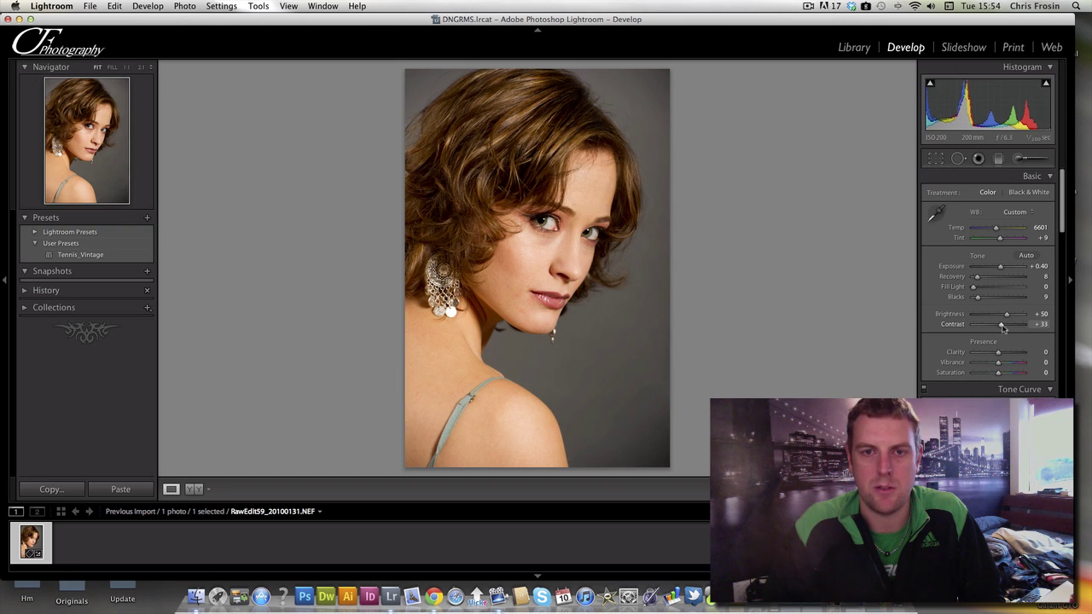
pyautogui.moveTo(1002, 328); pyautogui.dragTo(1005, 329)
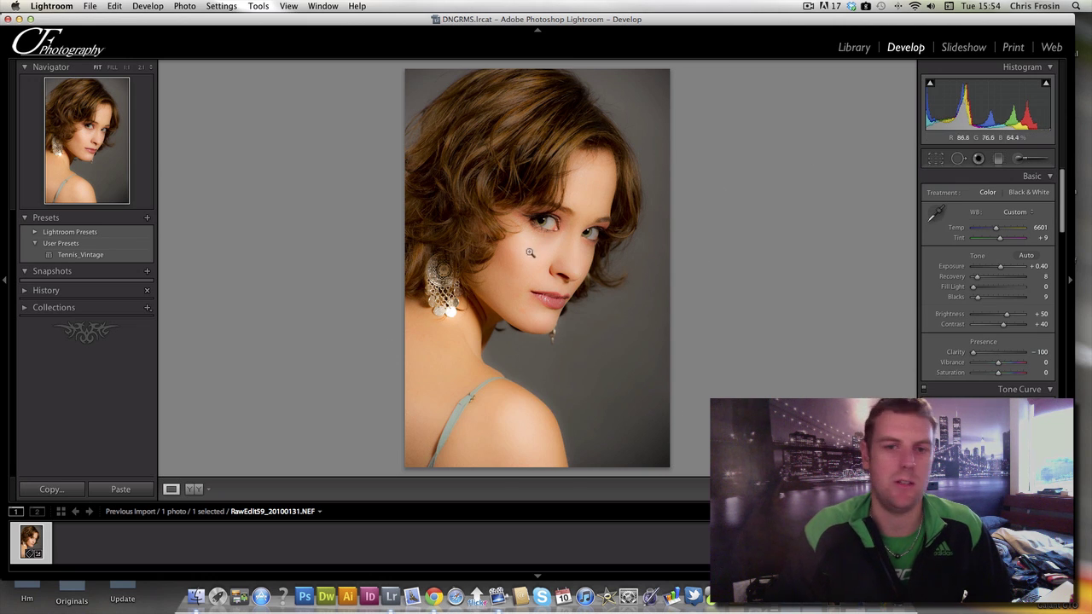
# Compare the skin with strong negative and neutral clarity, and set clarity to -13 and vibrance to +7.
pyautogui.moveTo(529, 253); pyautogui.dragTo(541, 317)
pyautogui.click(541, 316)
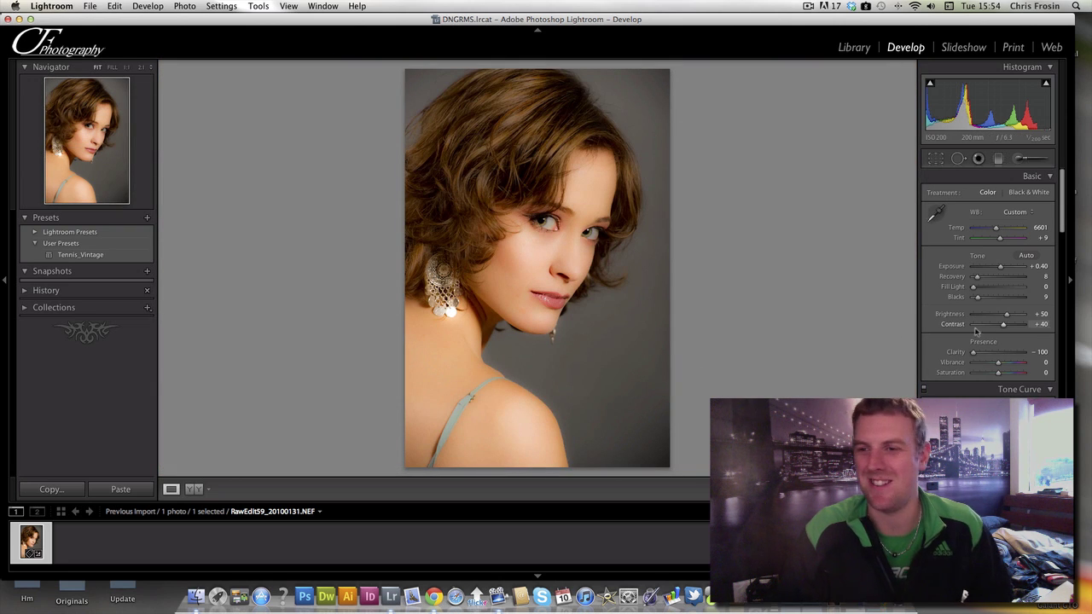
pyautogui.moveTo(974, 353); pyautogui.dragTo(999, 363)
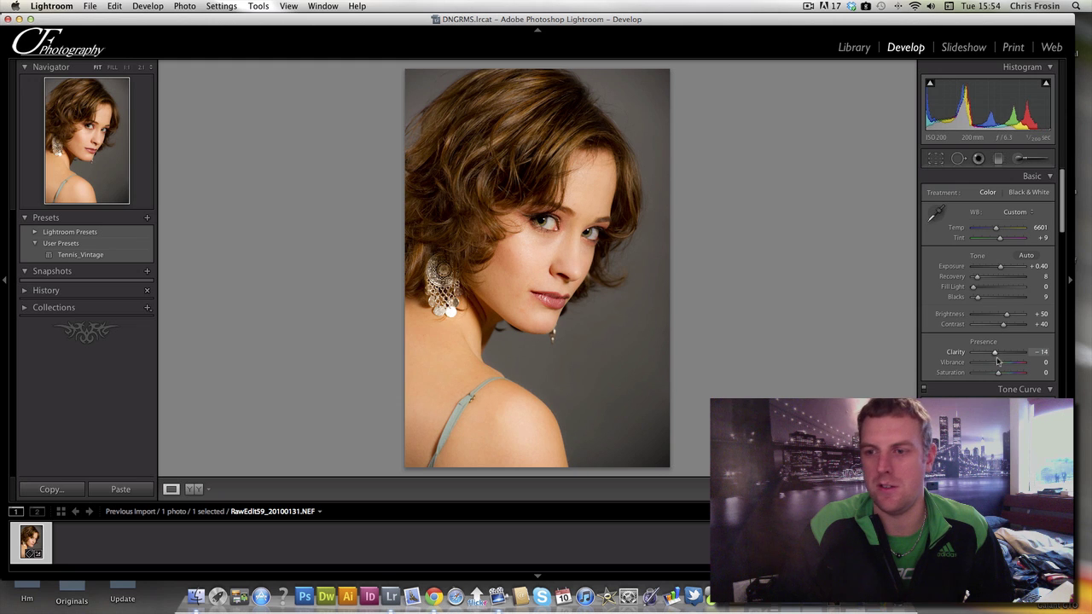
pyautogui.doubleClick(995, 353)
pyautogui.click(544, 304)
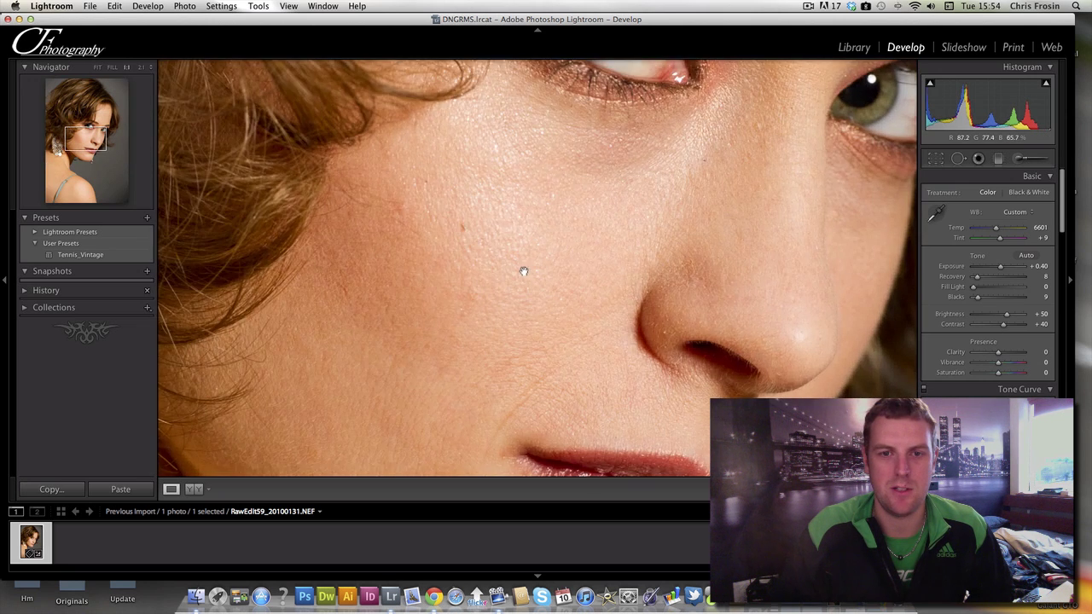
pyautogui.click(523, 272)
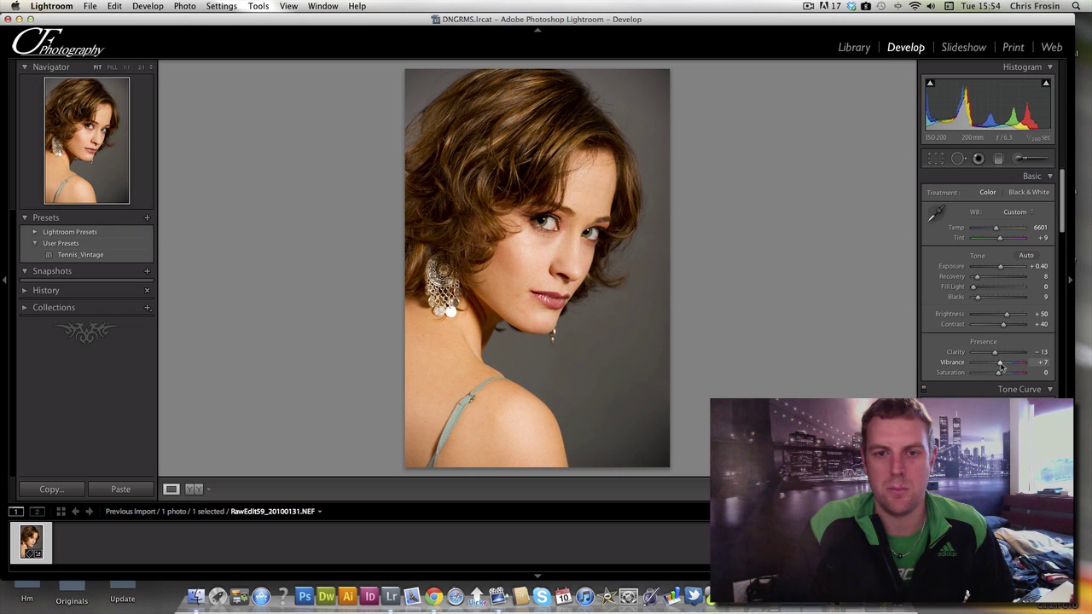
pyautogui.moveTo(1002, 365); pyautogui.dragTo(999, 365)
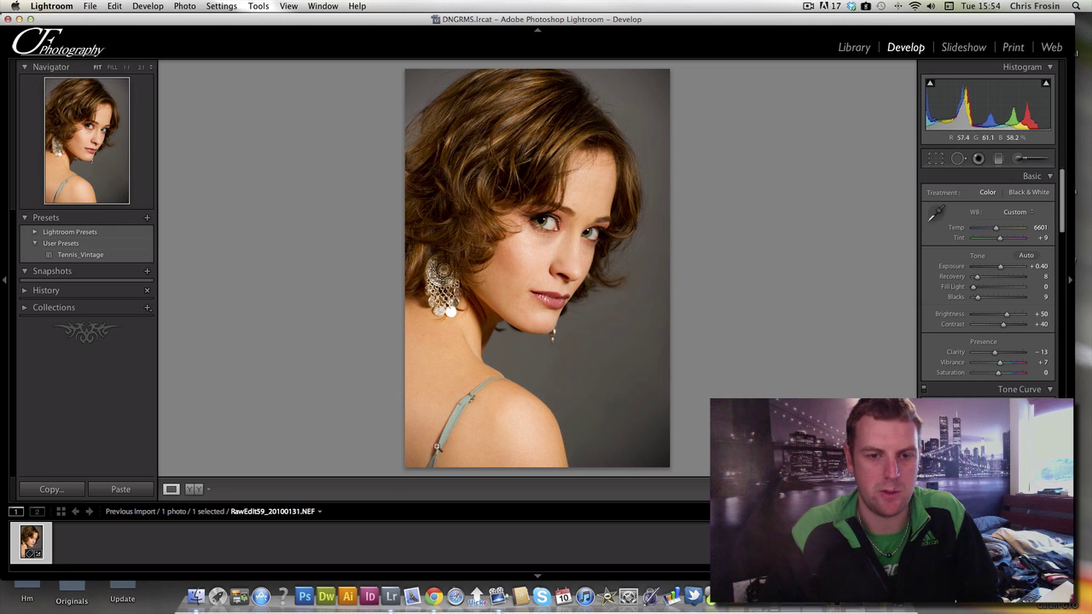
# Straighten the portrait with a crop angle of 4.13, reposition the image inside the frame and apply the crop.
pyautogui.click(936, 159)
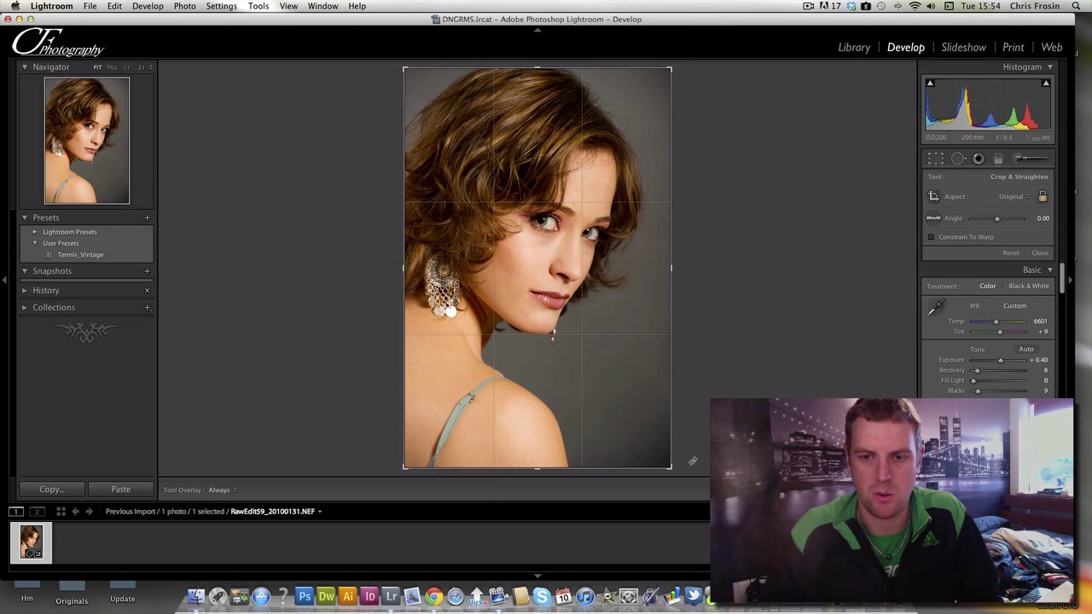
pyautogui.moveTo(693, 457); pyautogui.dragTo(690, 471)
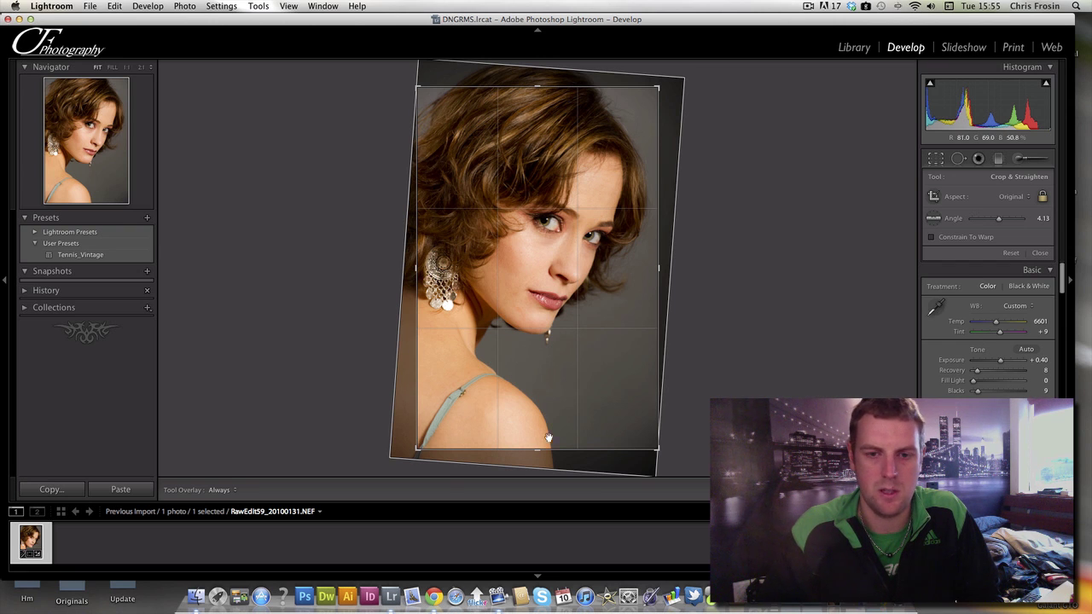
pyautogui.moveTo(538, 450); pyautogui.dragTo(538, 450)
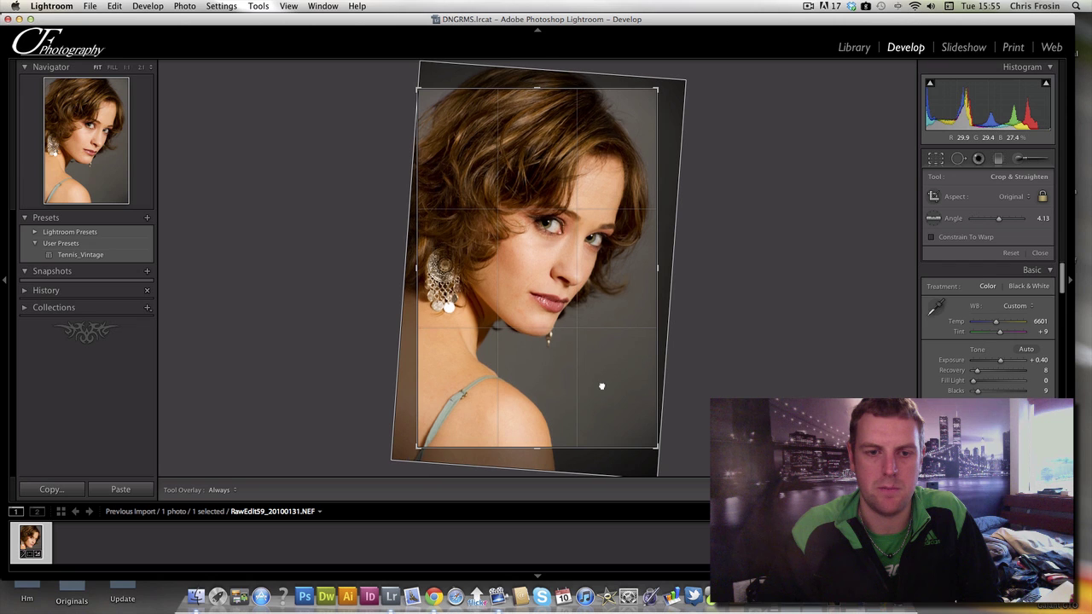
pyautogui.moveTo(599, 385); pyautogui.dragTo(602, 388)
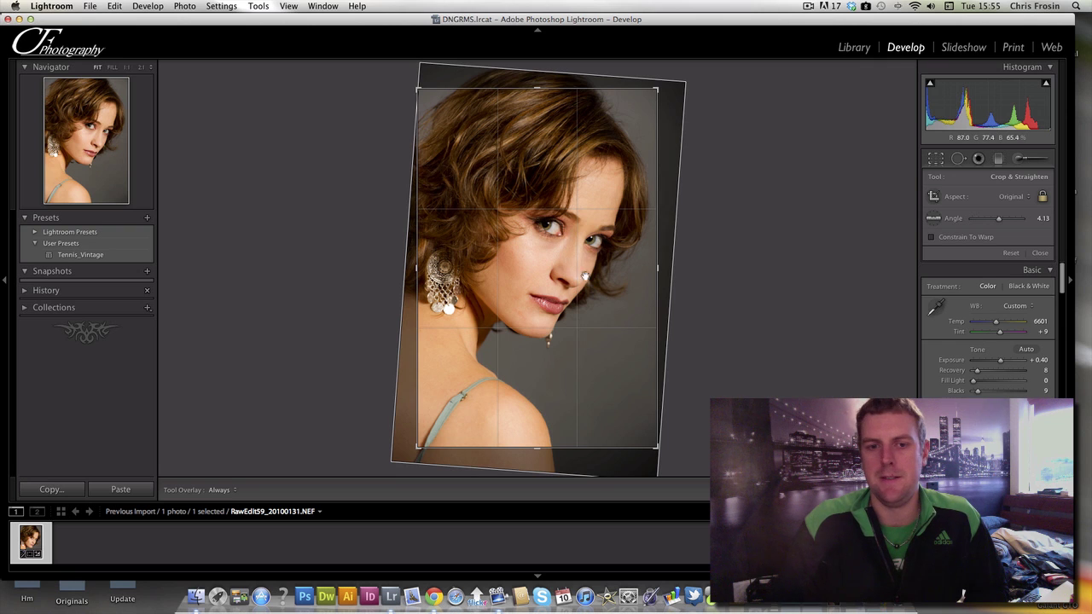
pyautogui.press('Return')
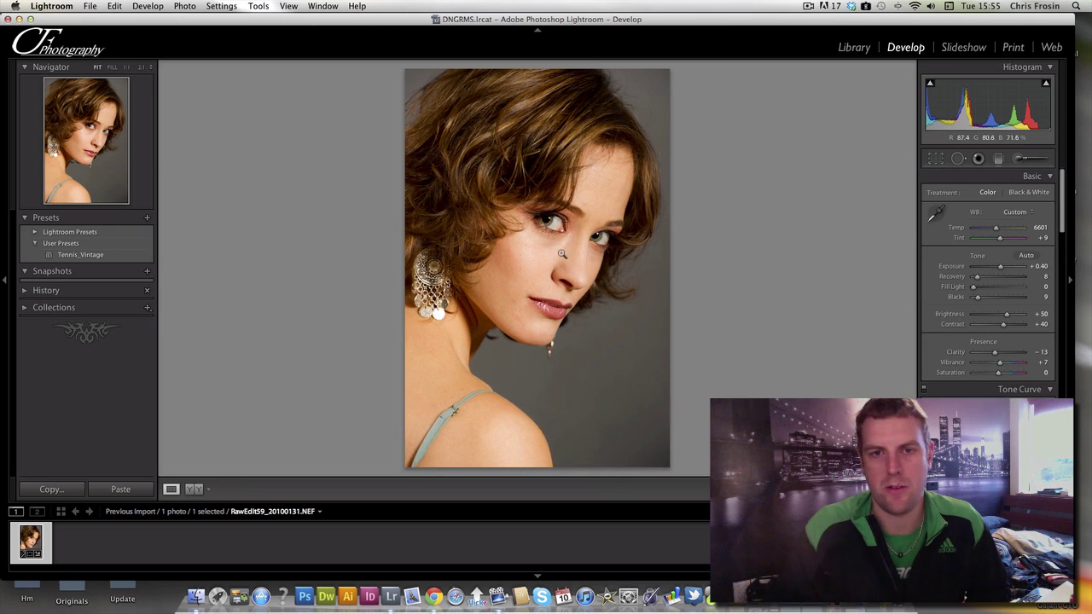
# Set up an adjustment brush for the eye with exposure 0.84, brightness 36, contrast 43, saturation 44 and clarity 24.
pyautogui.click(553, 224)
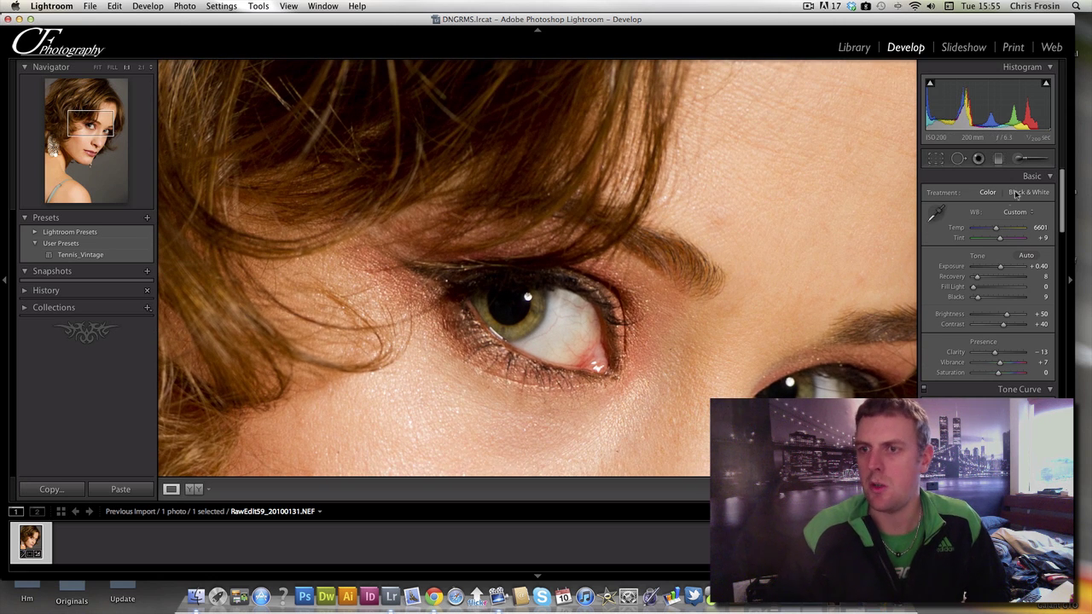
pyautogui.press('k')
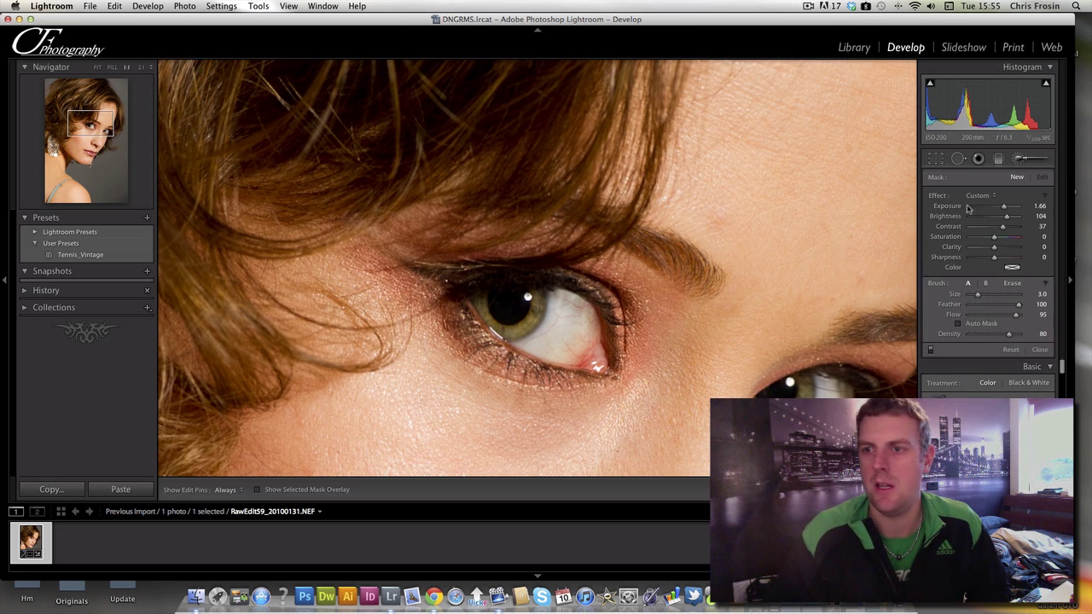
pyautogui.click(989, 196)
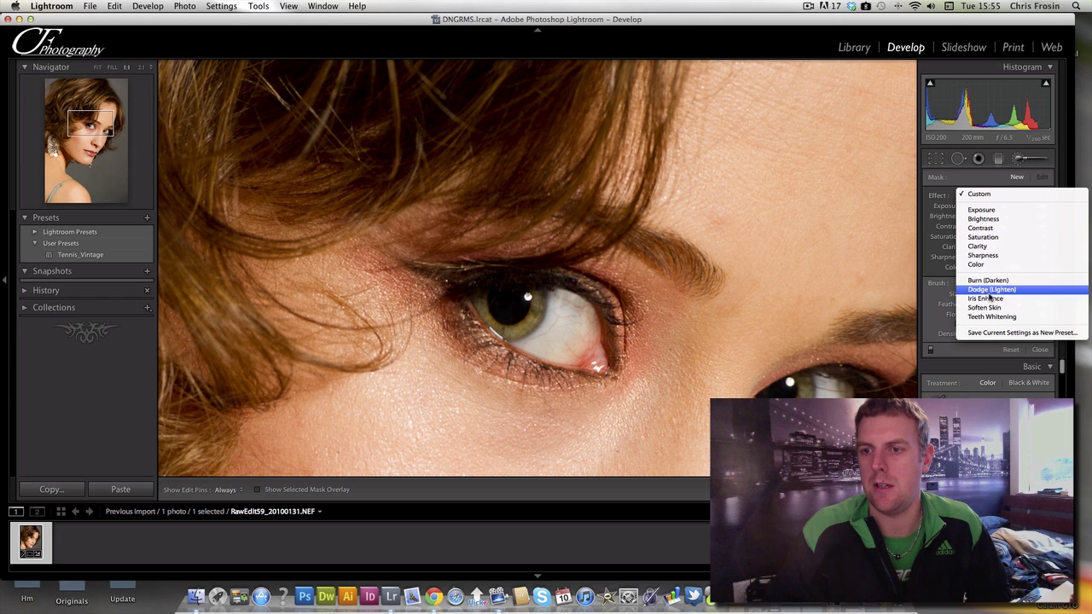
pyautogui.click(935, 214)
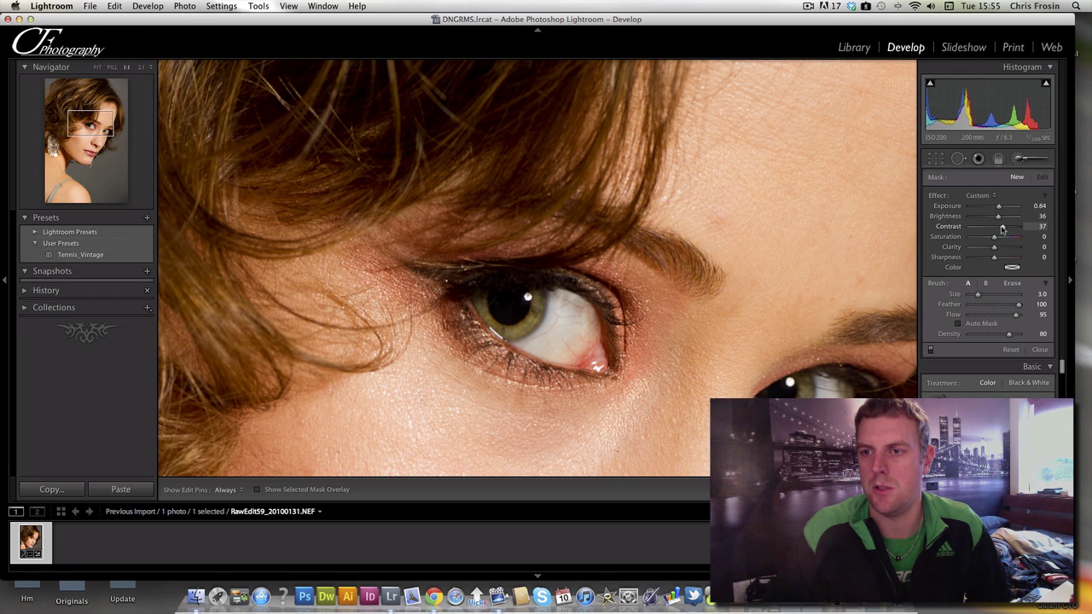
pyautogui.moveTo(1003, 227); pyautogui.dragTo(1000, 239)
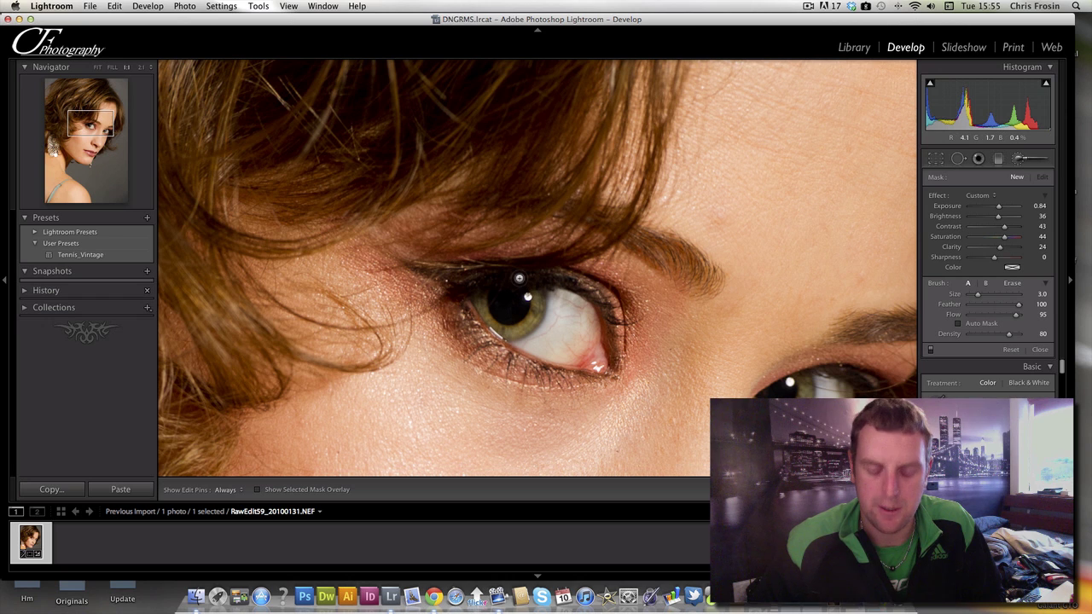
# Paint the eye brush over both irises with the mask overlay shown and the brush density set to 87.
pyautogui.press('o')
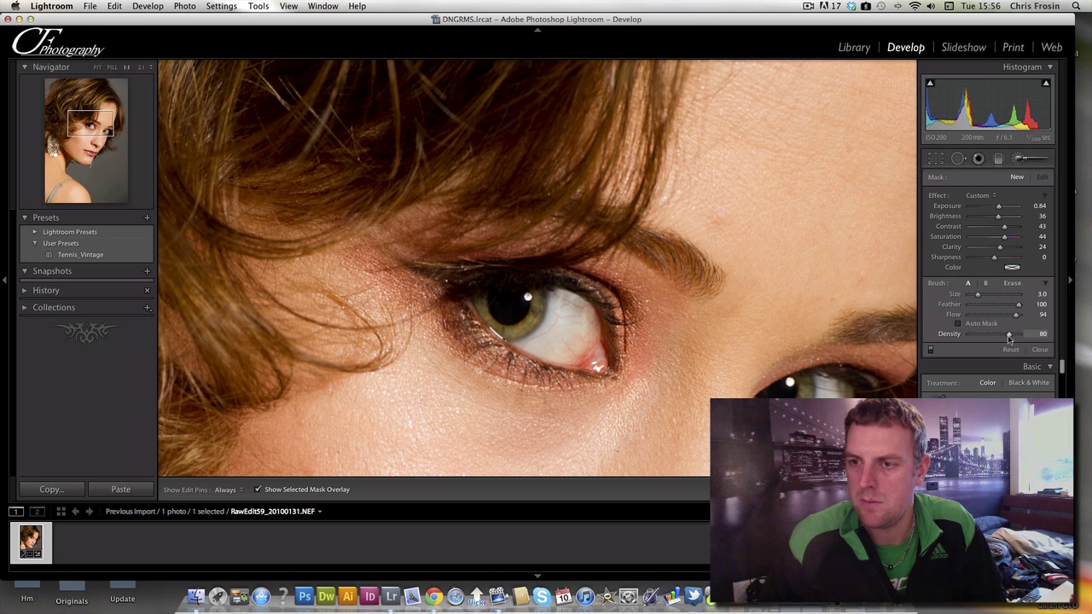
pyautogui.press('h')
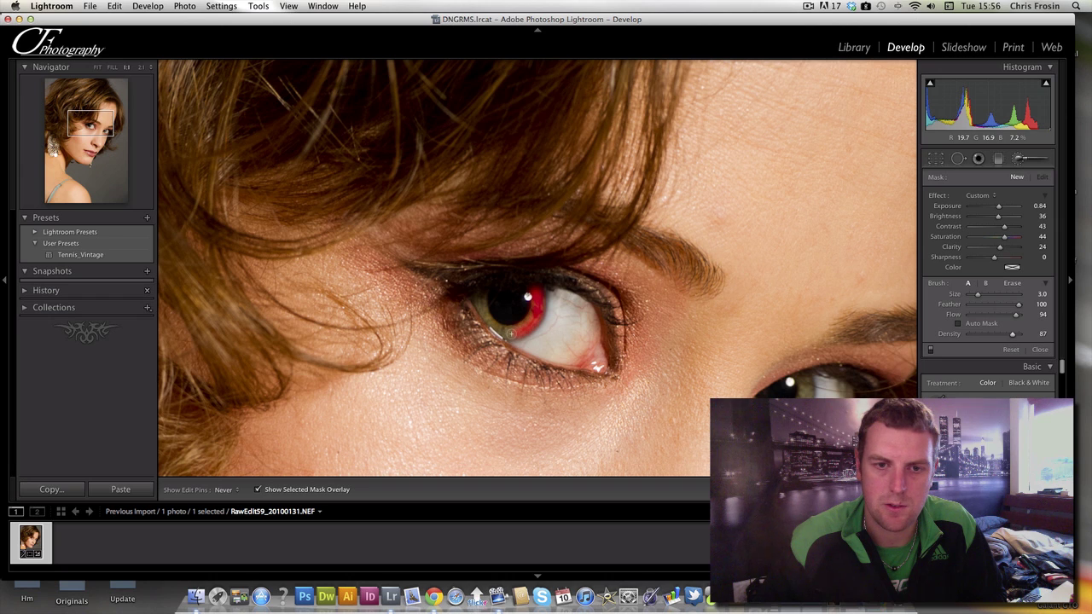
pyautogui.moveTo(512, 333); pyautogui.dragTo(531, 317)
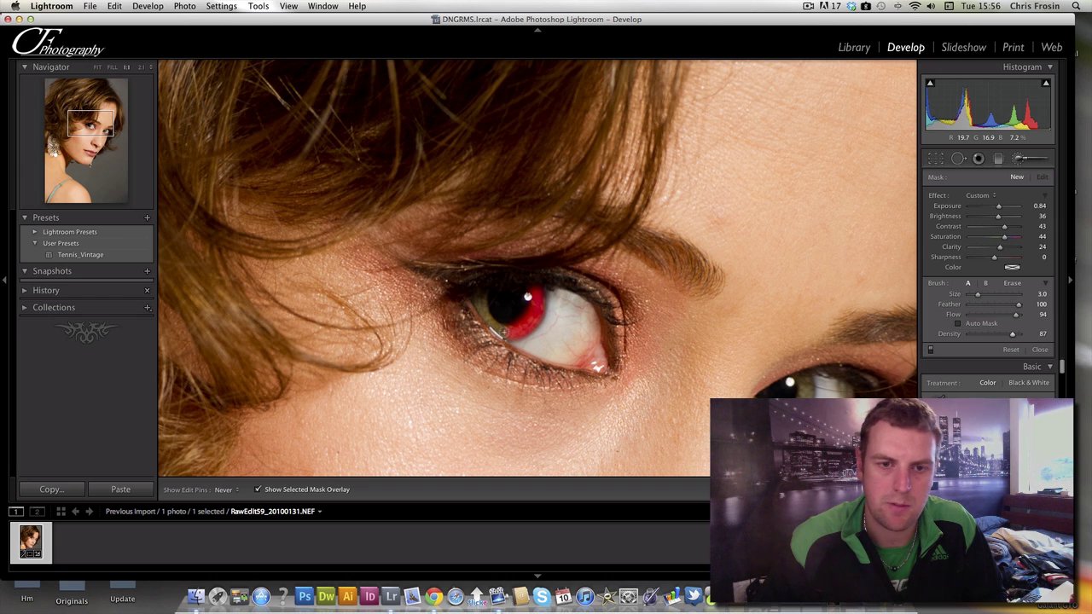
pyautogui.moveTo(484, 309); pyautogui.dragTo(485, 292)
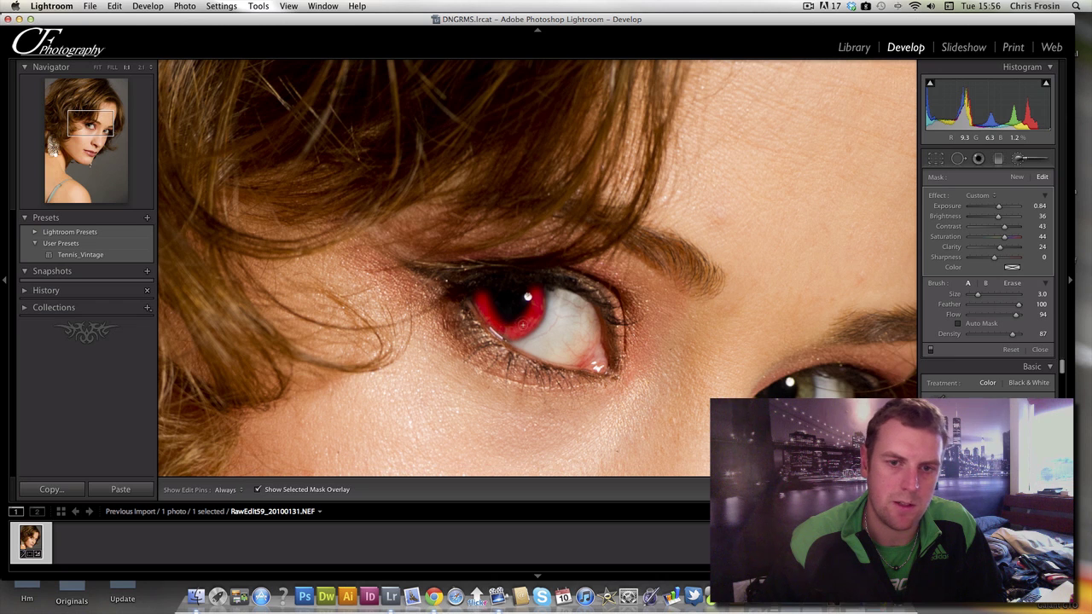
pyautogui.press('h')
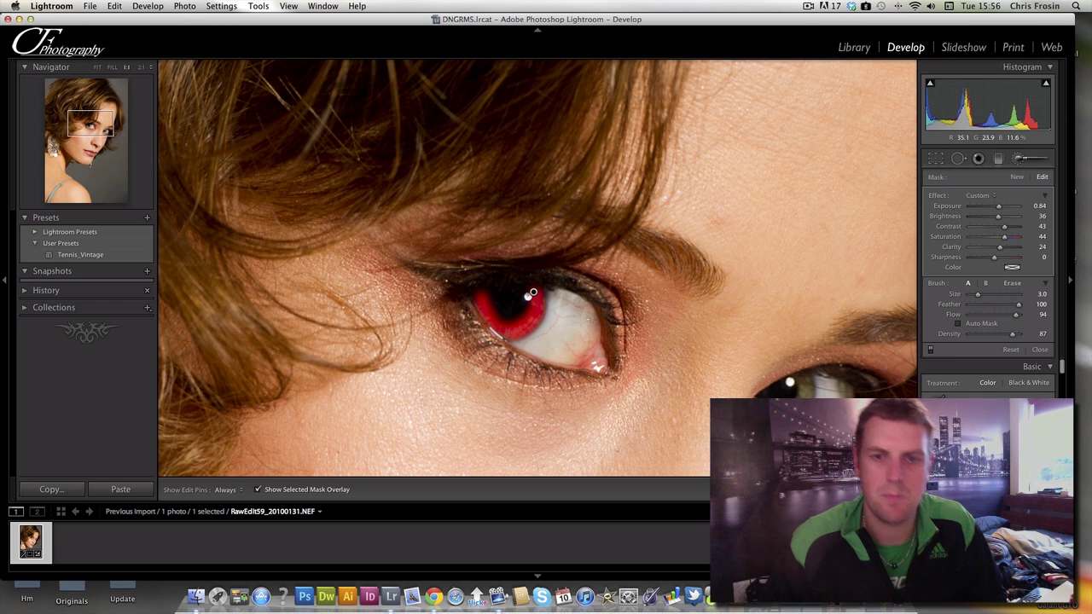
pyautogui.press('h')
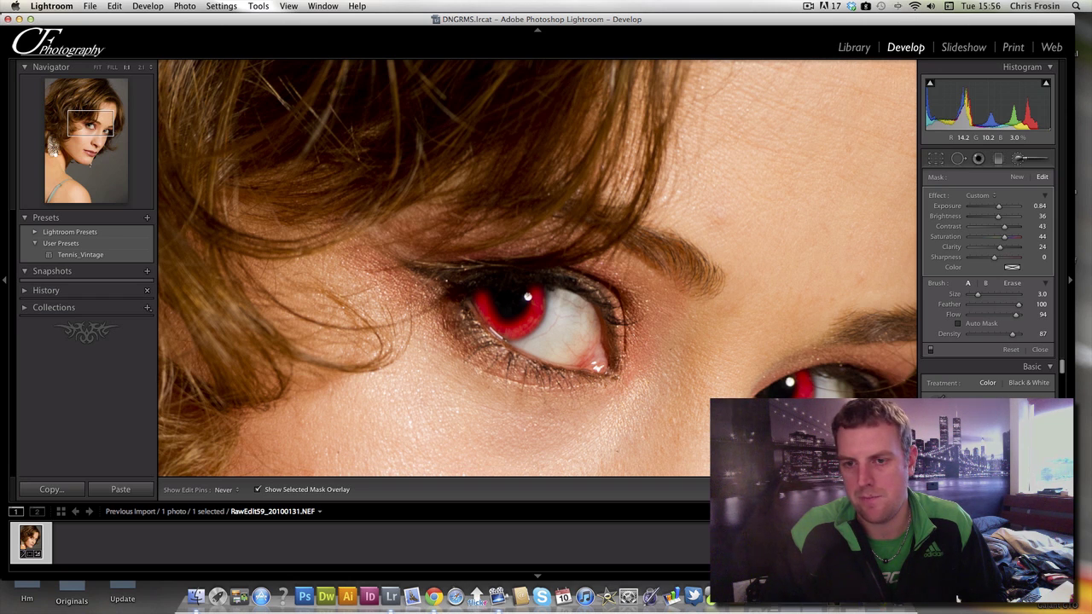
pyautogui.press('h')
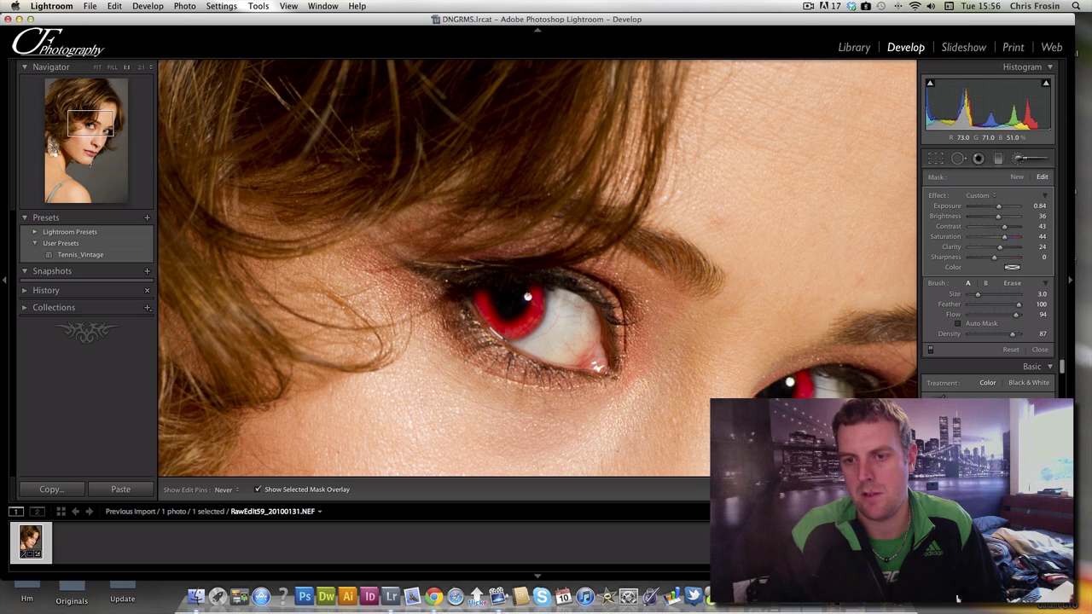
# Hide the mask overlay and set the iris adjustment to exposure 0.38, brightness 2, contrast 44 and sharpness 14.
pyautogui.press('o')
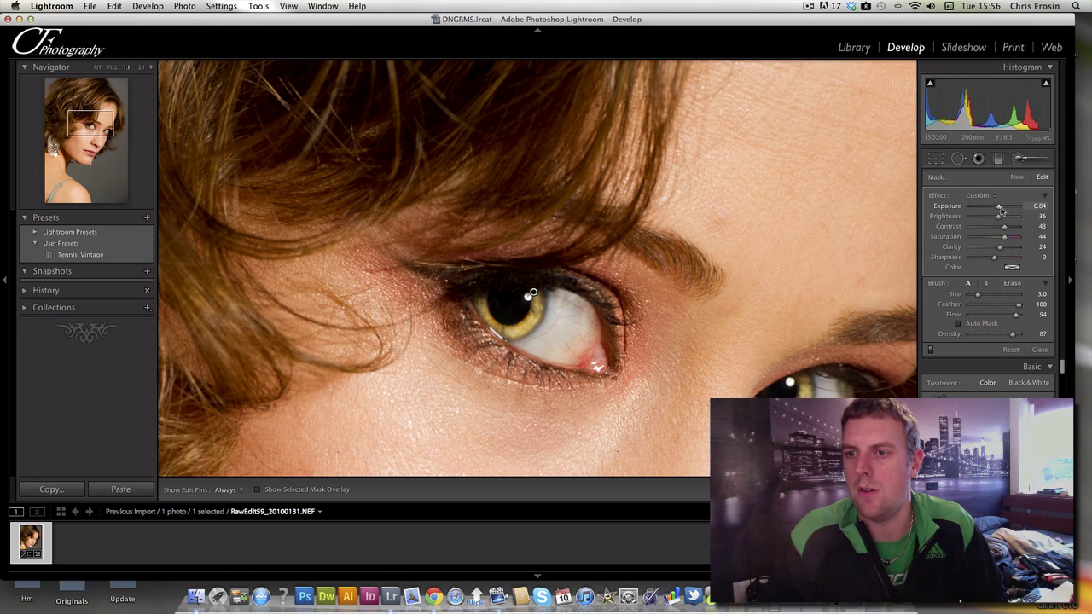
pyautogui.moveTo(997, 209); pyautogui.dragTo(996, 219)
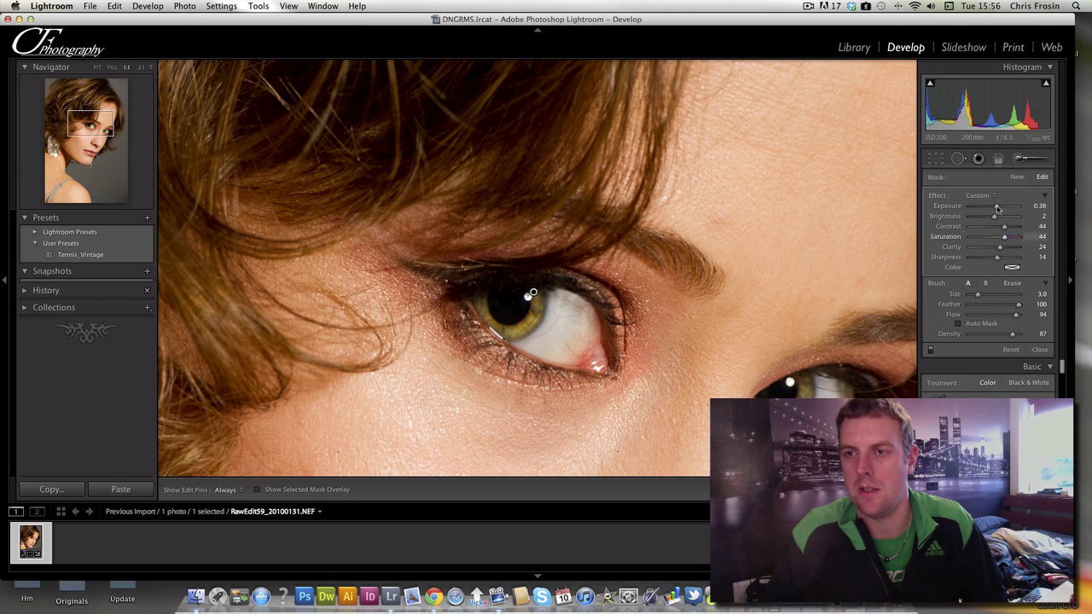
pyautogui.click(430, 602)
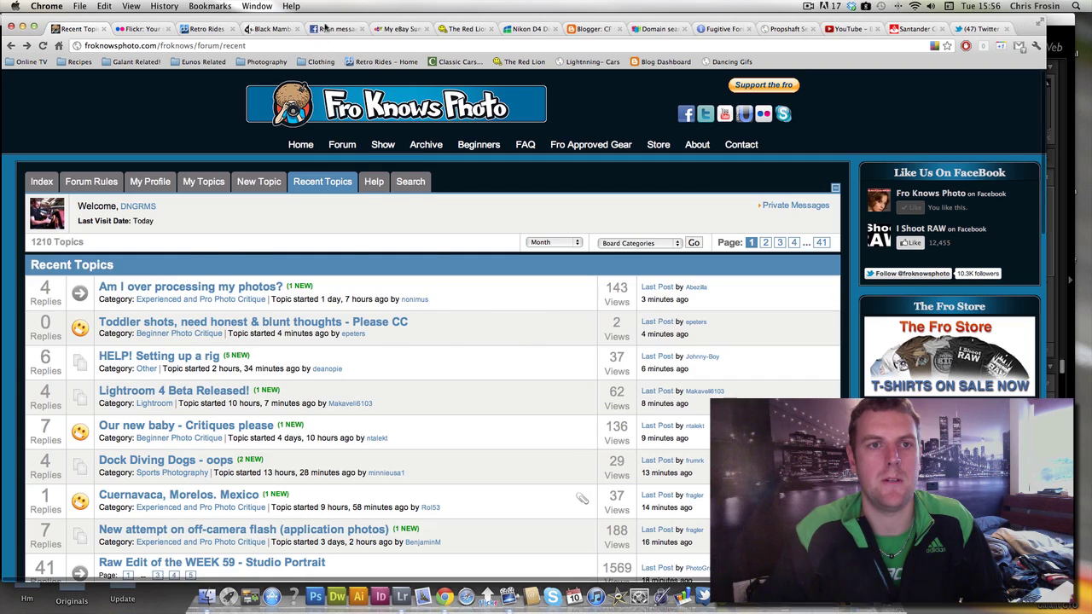
pyautogui.click(325, 29)
pyautogui.click(397, 29)
pyautogui.click(22, 28)
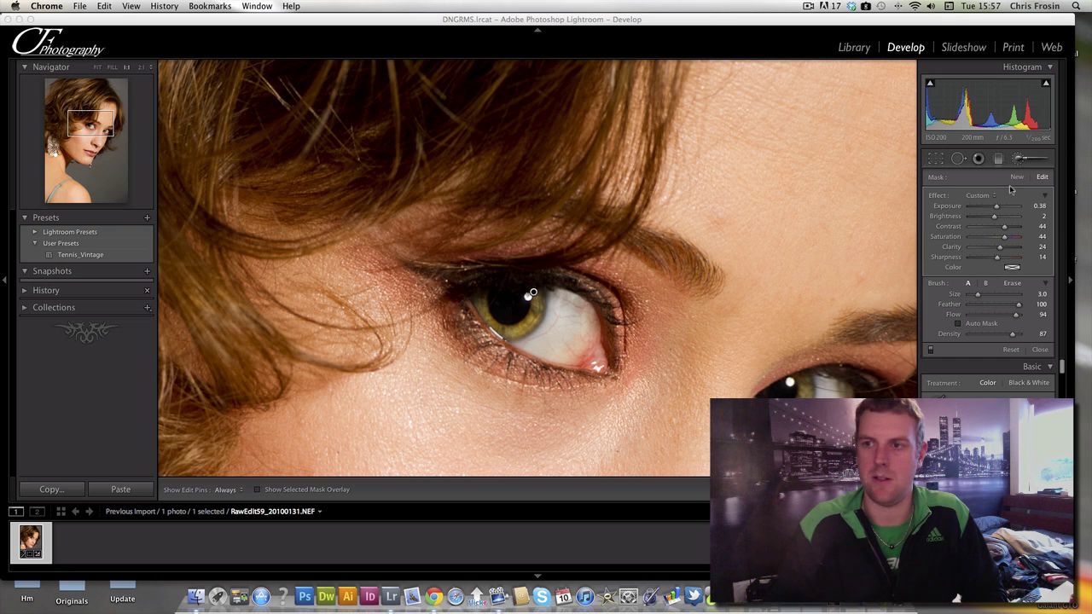
# Finish the eye brush adjustment and set the HSL saturation of the reds to +21.
pyautogui.click(1020, 162)
pyautogui.click(1019, 162)
pyautogui.click(560, 333)
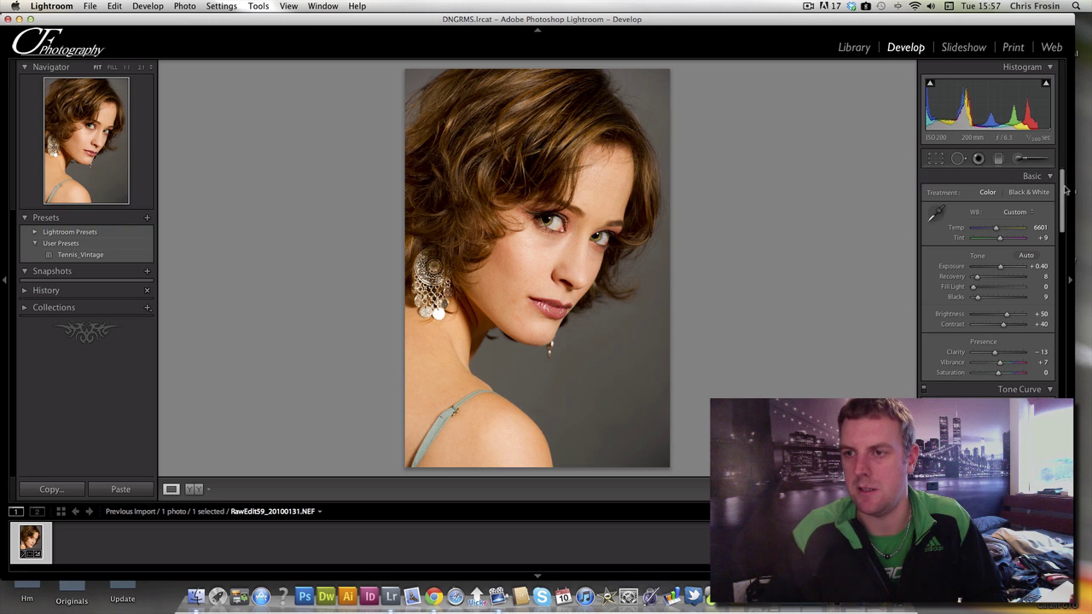
pyautogui.moveTo(1064, 190); pyautogui.dragTo(1064, 282)
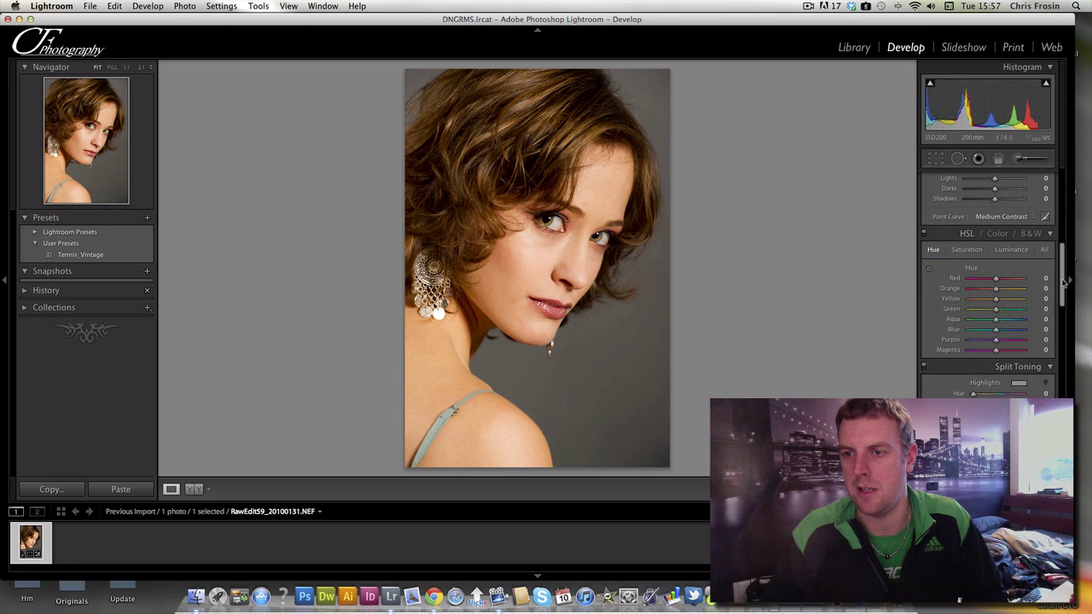
pyautogui.click(966, 250)
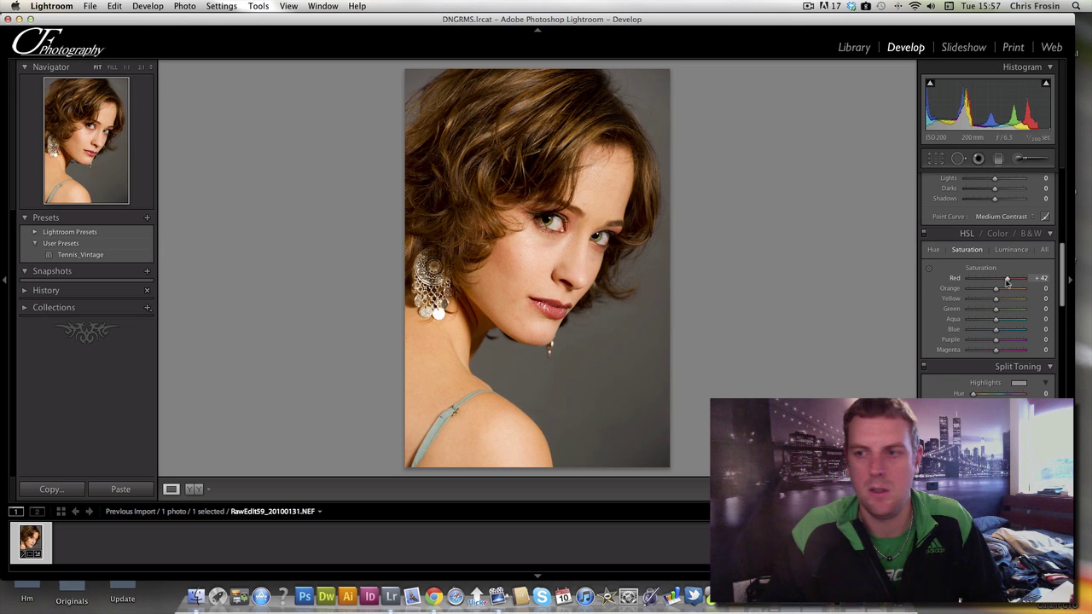
pyautogui.moveTo(1007, 282); pyautogui.dragTo(1006, 283)
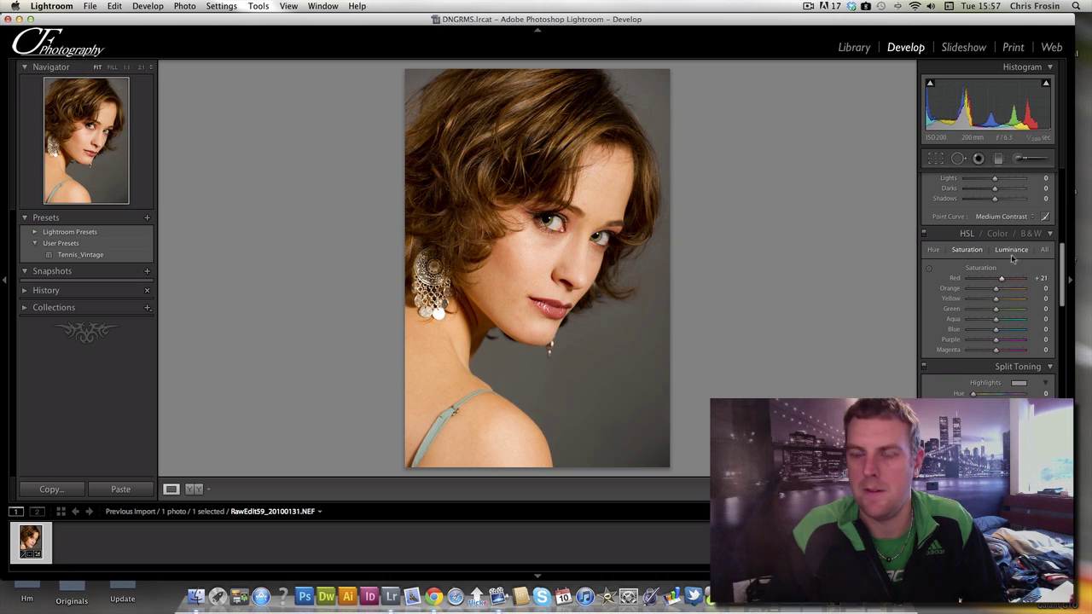
# Set up a new adjustment brush with exposure 0.21, brightness 16, contrast 47 and saturation 54.
pyautogui.moveTo(1062, 282); pyautogui.dragTo(1062, 186)
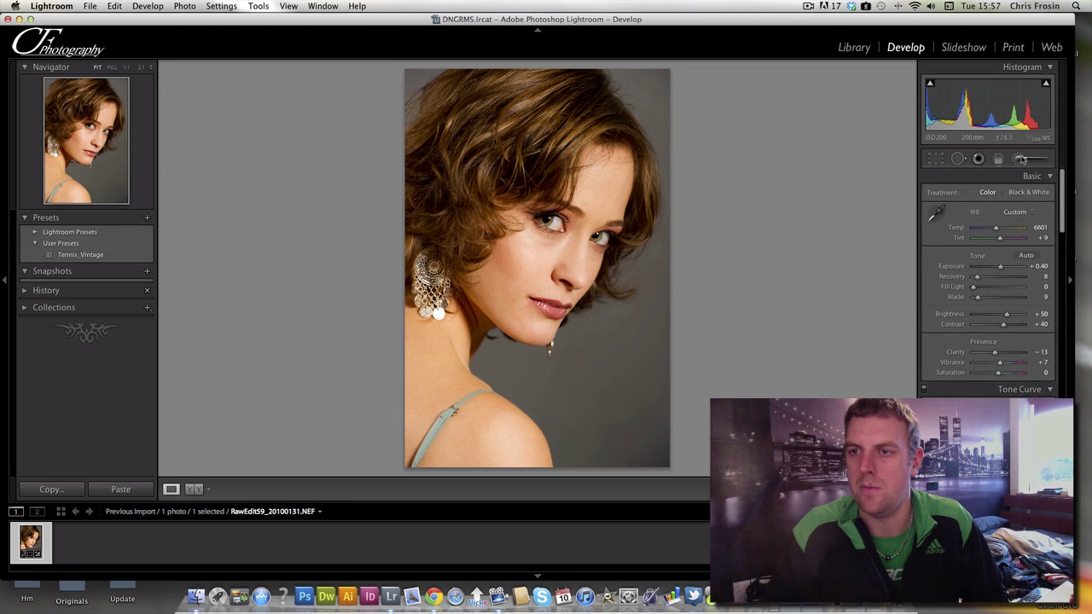
pyautogui.click(1021, 158)
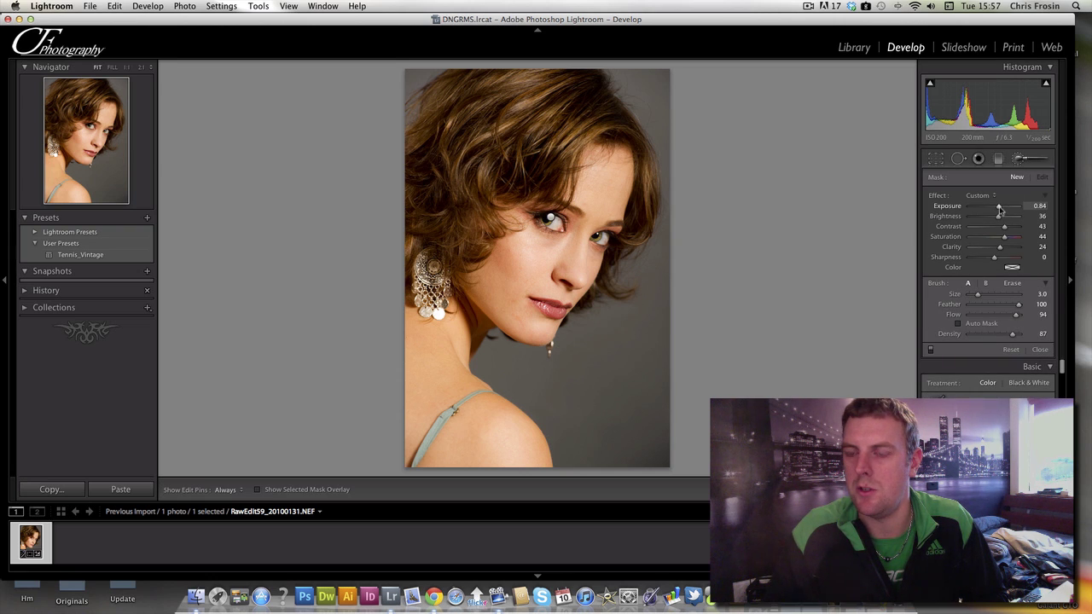
pyautogui.moveTo(999, 209); pyautogui.dragTo(1008, 240)
pyautogui.click(1005, 238)
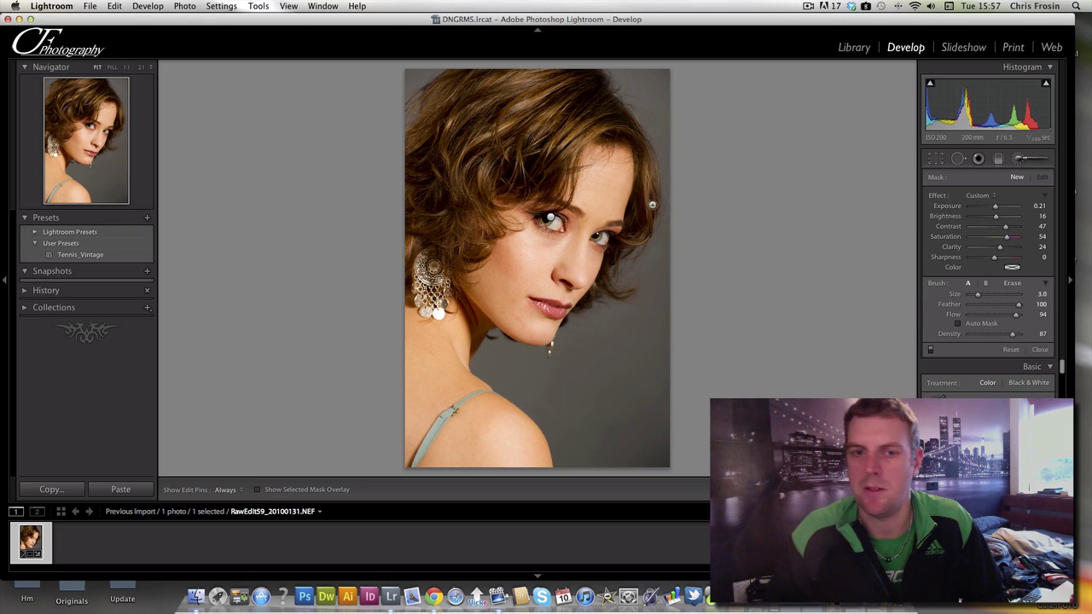
# Paint the brush adjustment over the lips, check the result on the whole portrait and close the brush.
pyautogui.press('z')
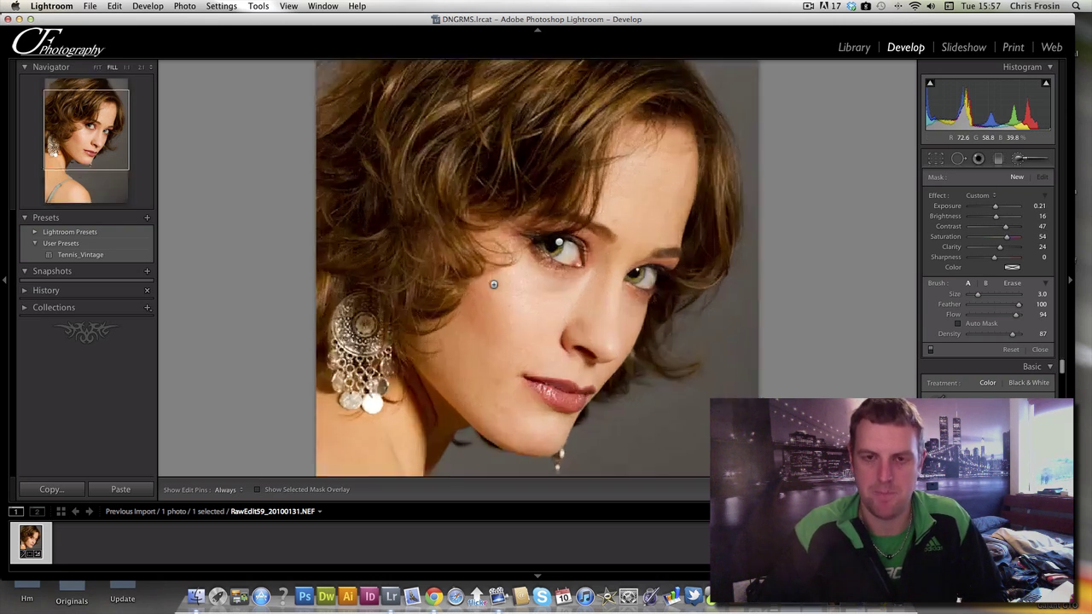
pyautogui.scroll(-5, 552, 303)
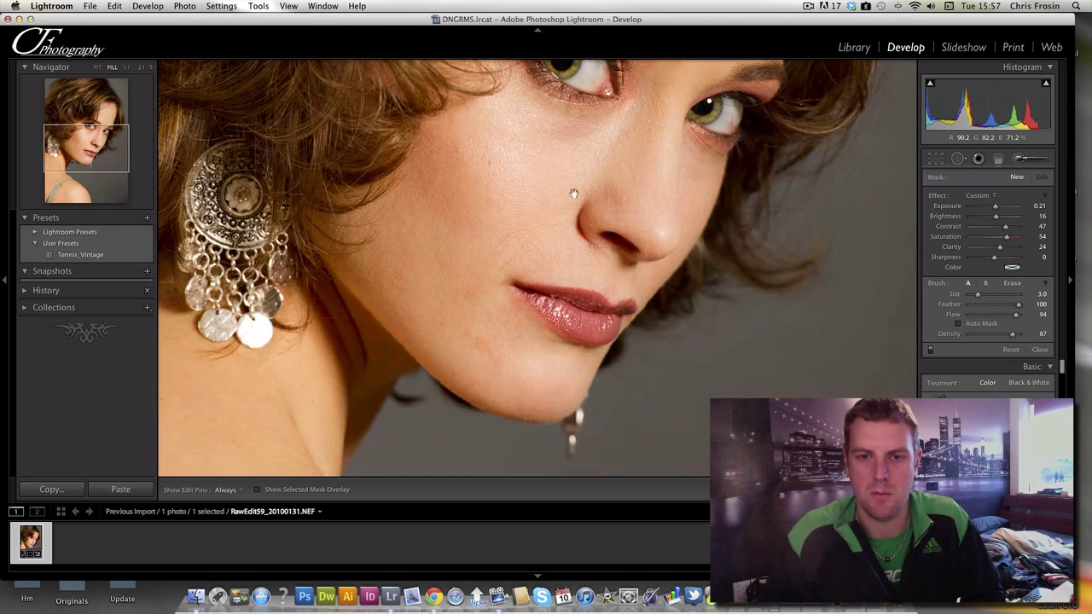
pyautogui.press('h')
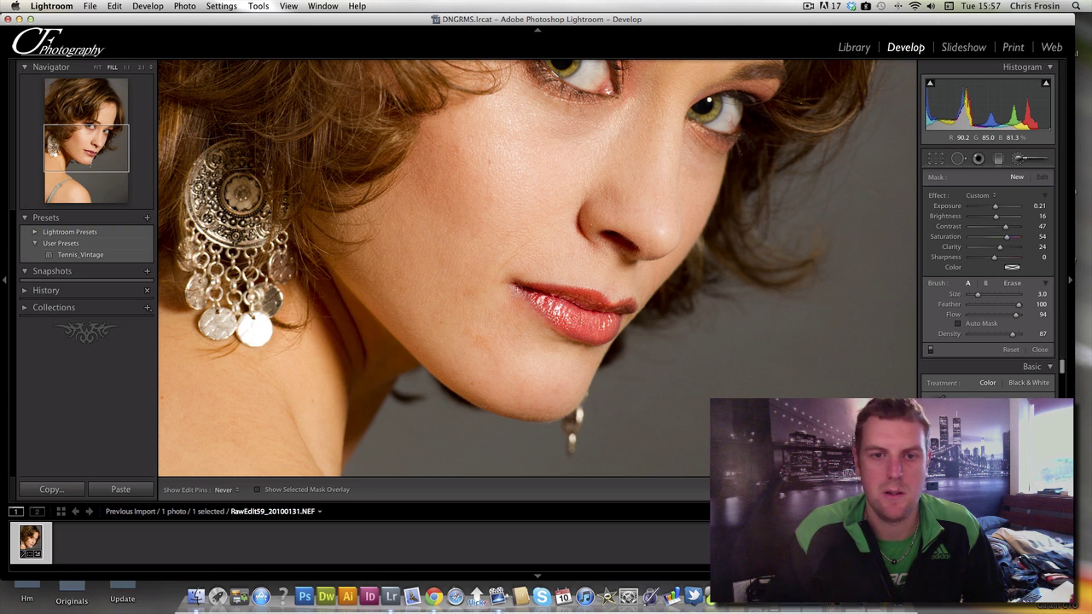
pyautogui.press('h')
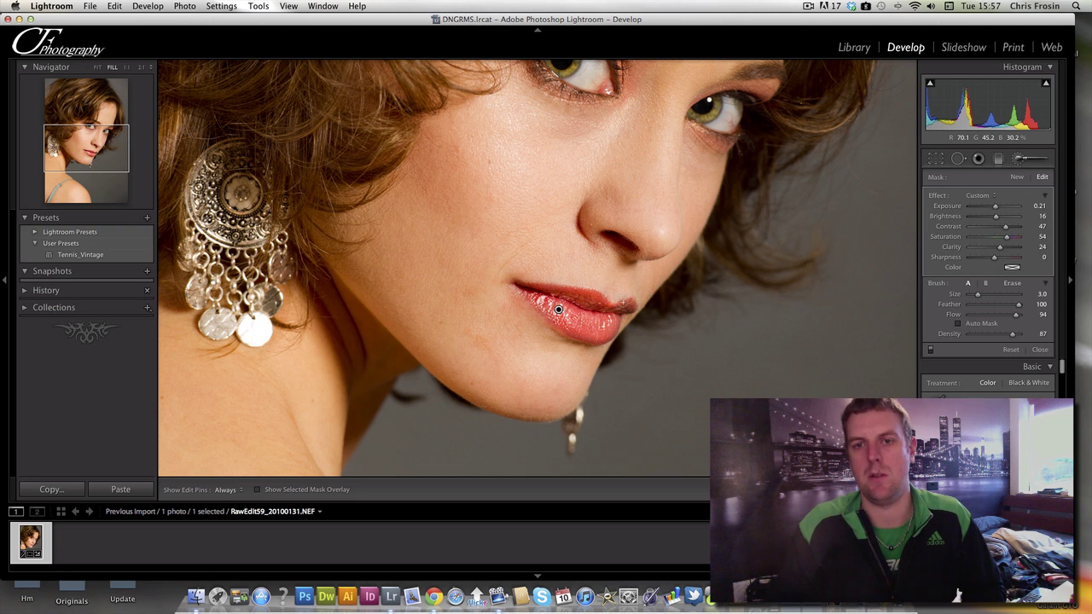
pyautogui.press('z')
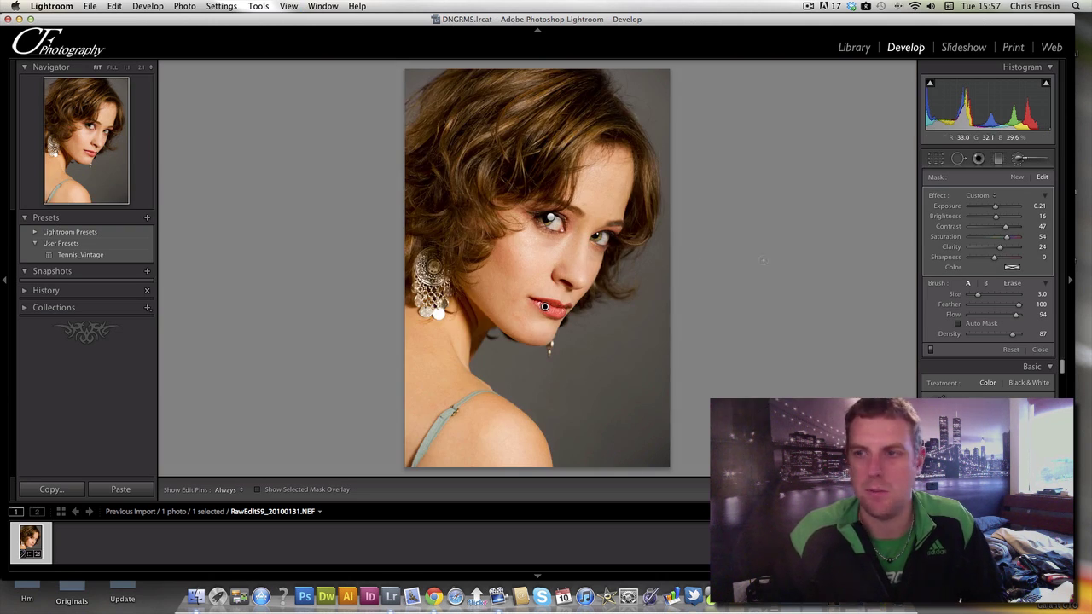
pyautogui.press('k')
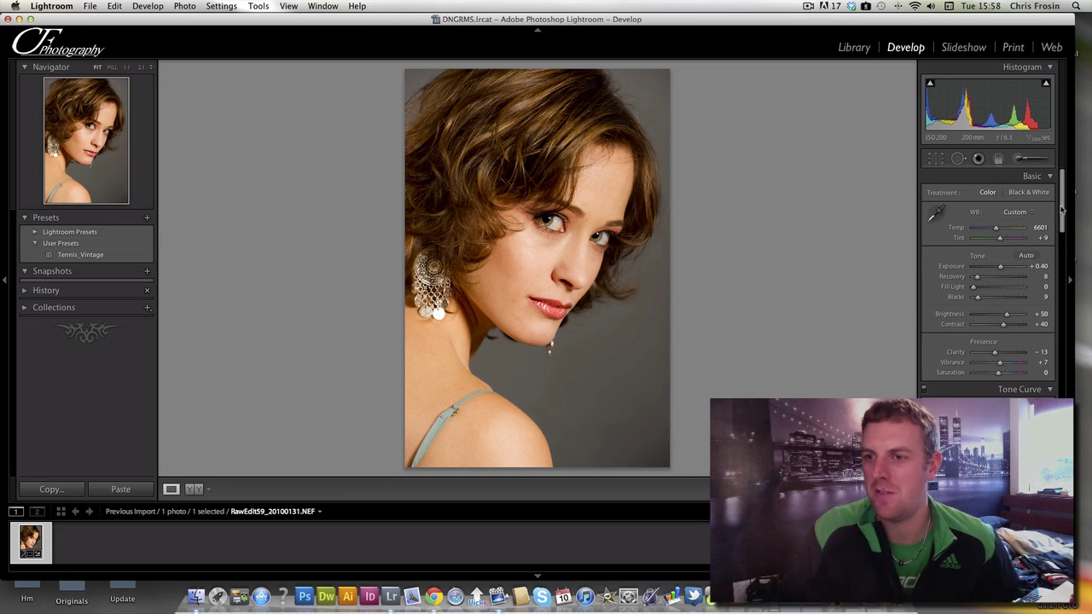
# Compare the portrait with and without lens profile corrections, and leave the profile corrections enabled.
pyautogui.moveTo(1063, 210); pyautogui.dragTo(1063, 367)
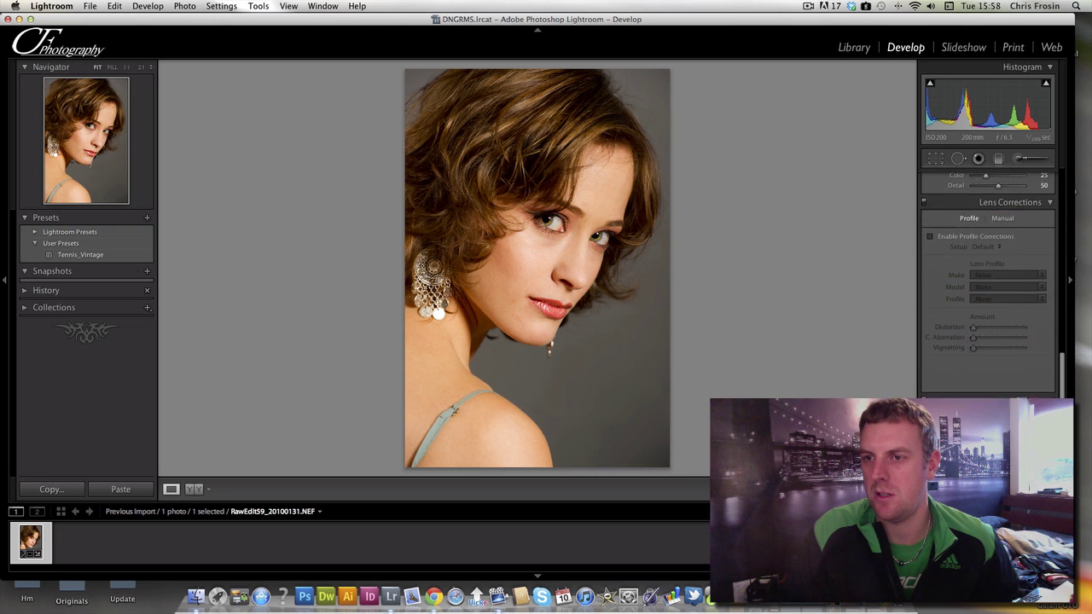
pyautogui.click(931, 237)
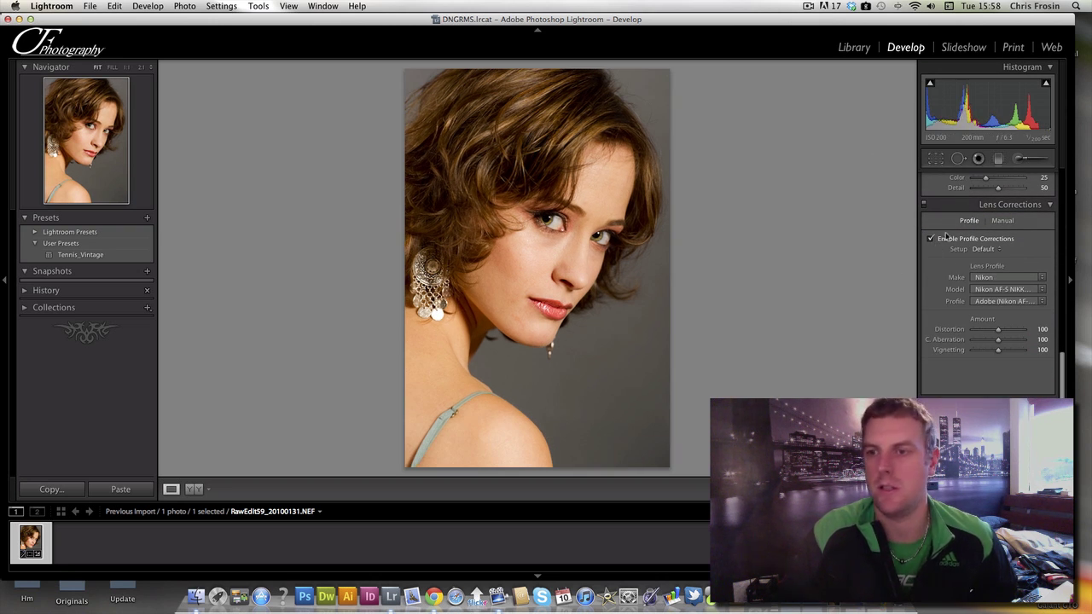
pyautogui.click(930, 240)
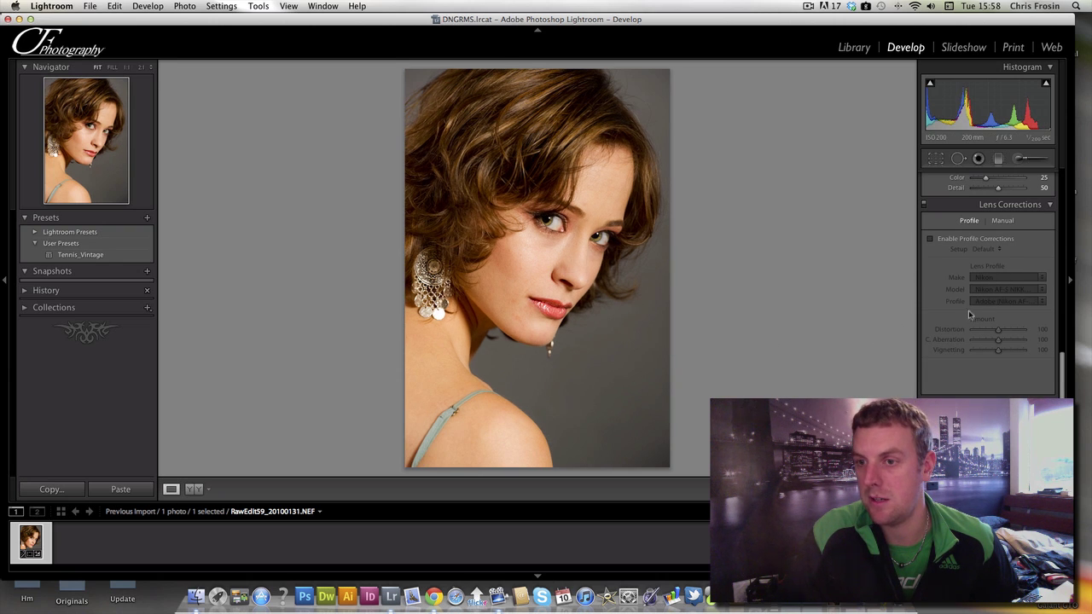
pyautogui.click(932, 240)
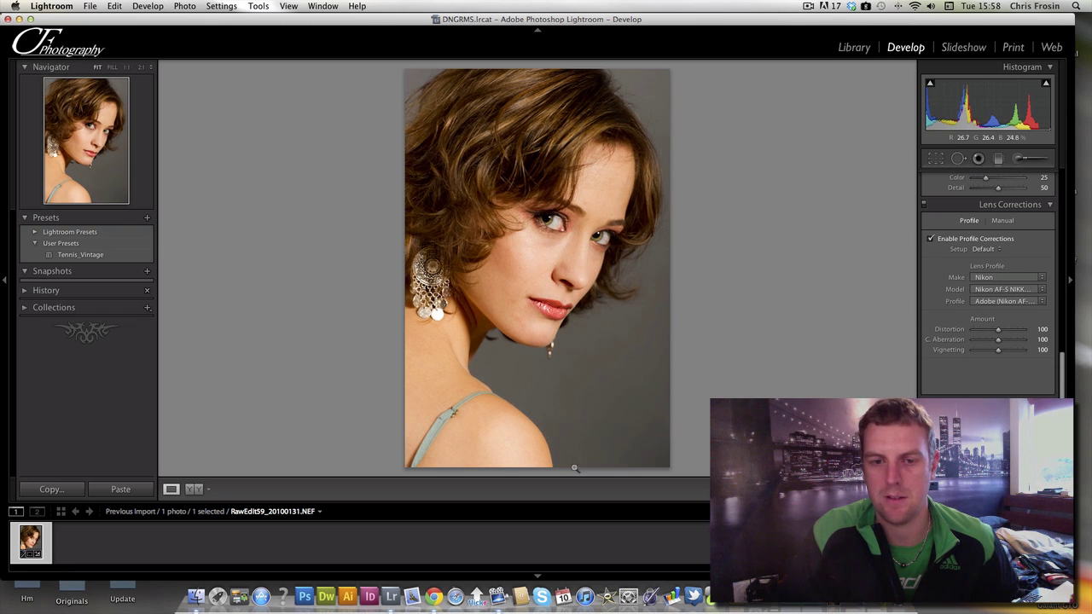
pyautogui.click(932, 240)
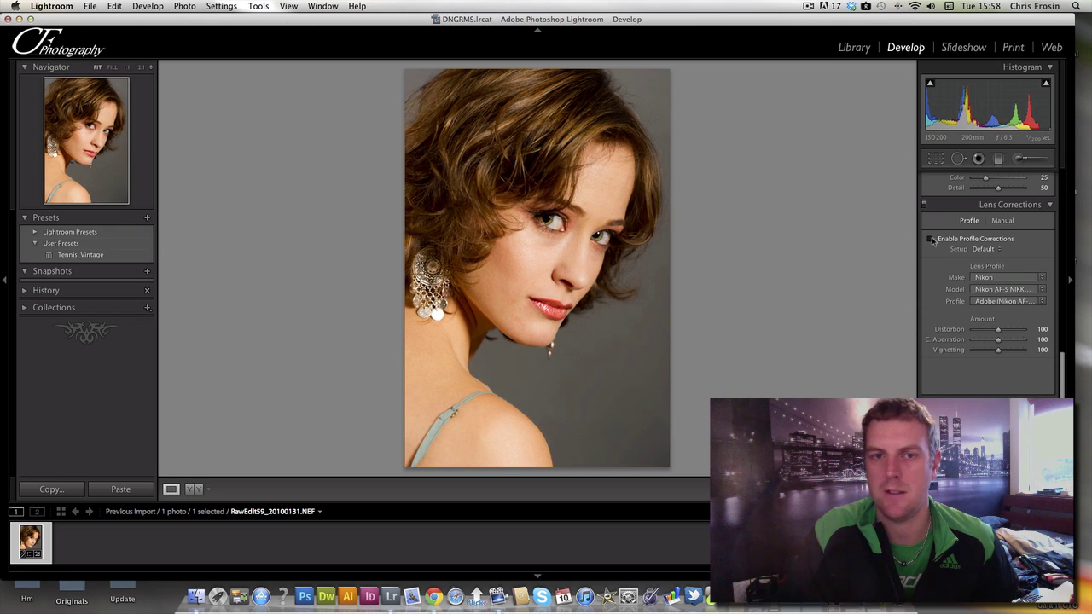
pyautogui.click(932, 240)
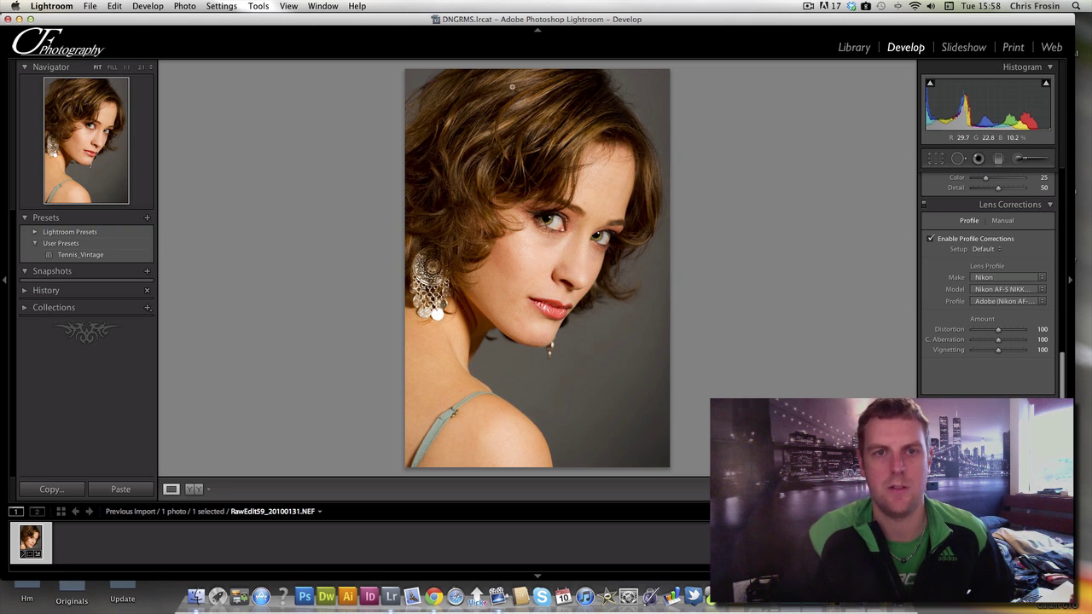
# Try stronger orange saturation on the hair with the targeted adjustment, and set HSL saturation to red +1, orange +2 and yellow +6.
pyautogui.moveTo(1065, 386); pyautogui.dragTo(1062, 367)
pyautogui.scroll(8, 1039, 316)
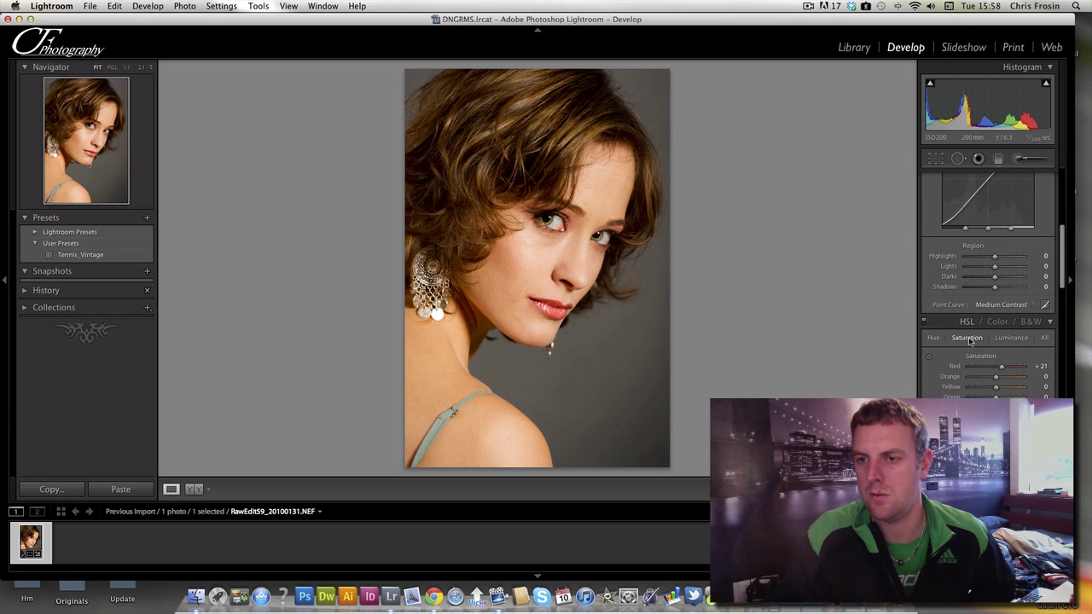
pyautogui.click(930, 359)
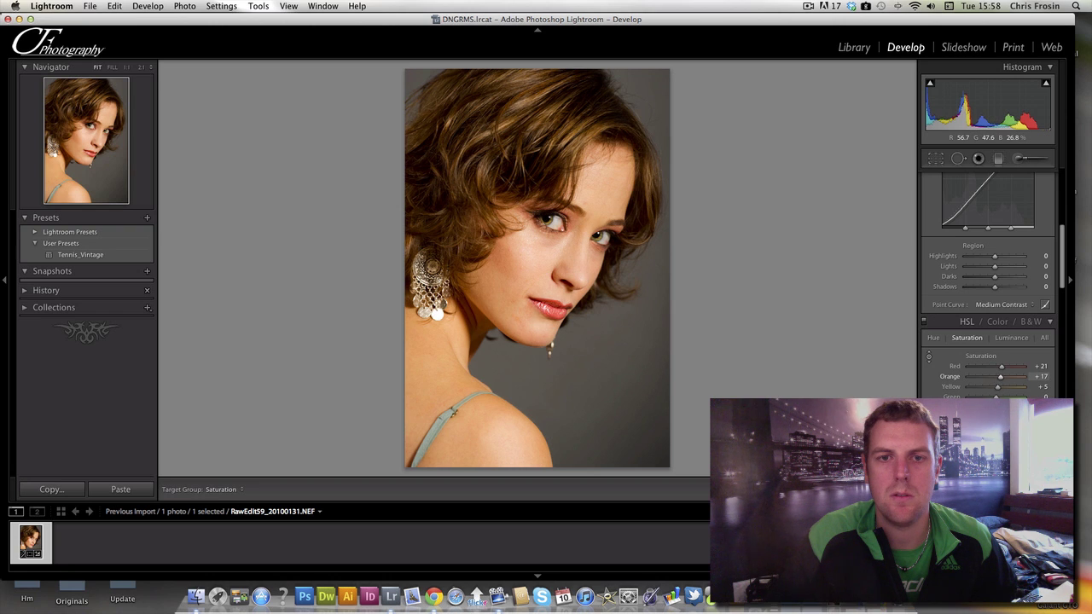
pyautogui.moveTo(482, 161); pyautogui.dragTo(482, 157)
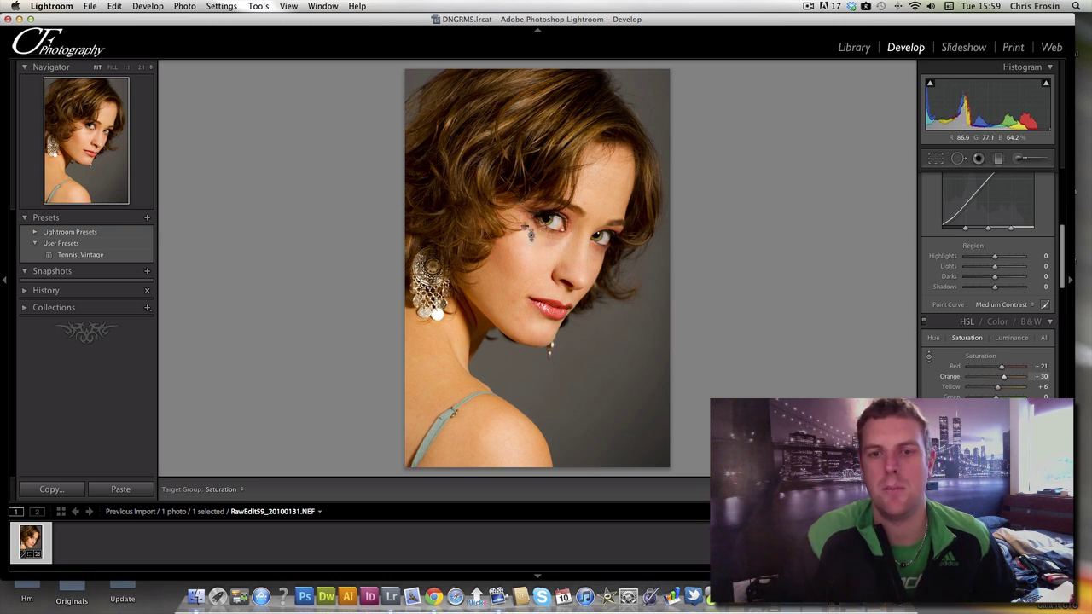
pyautogui.moveTo(1006, 380); pyautogui.dragTo(1000, 371)
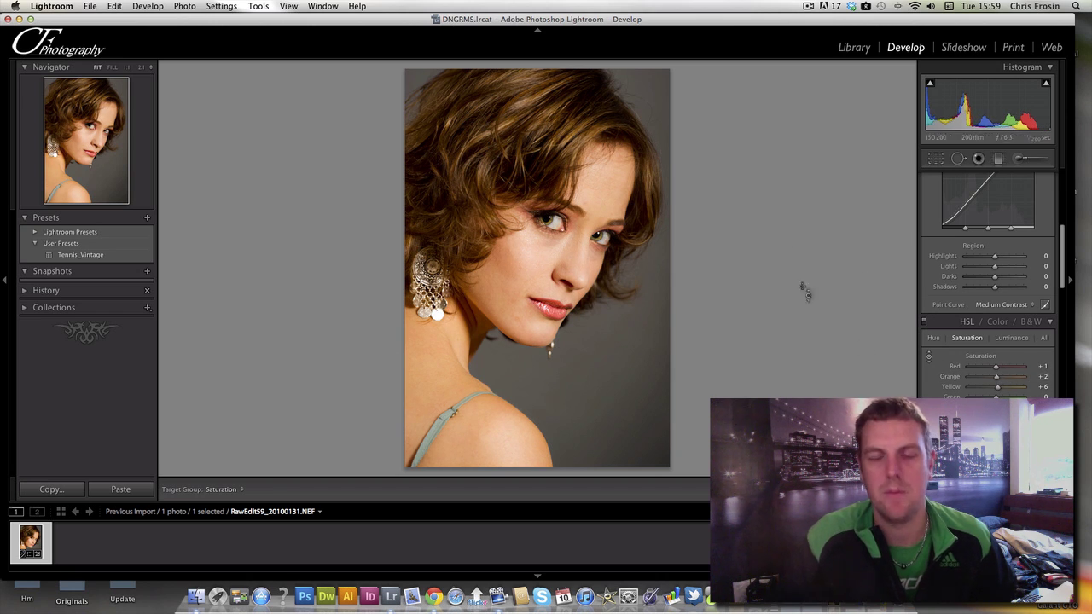
pyautogui.scroll(5, 990, 273)
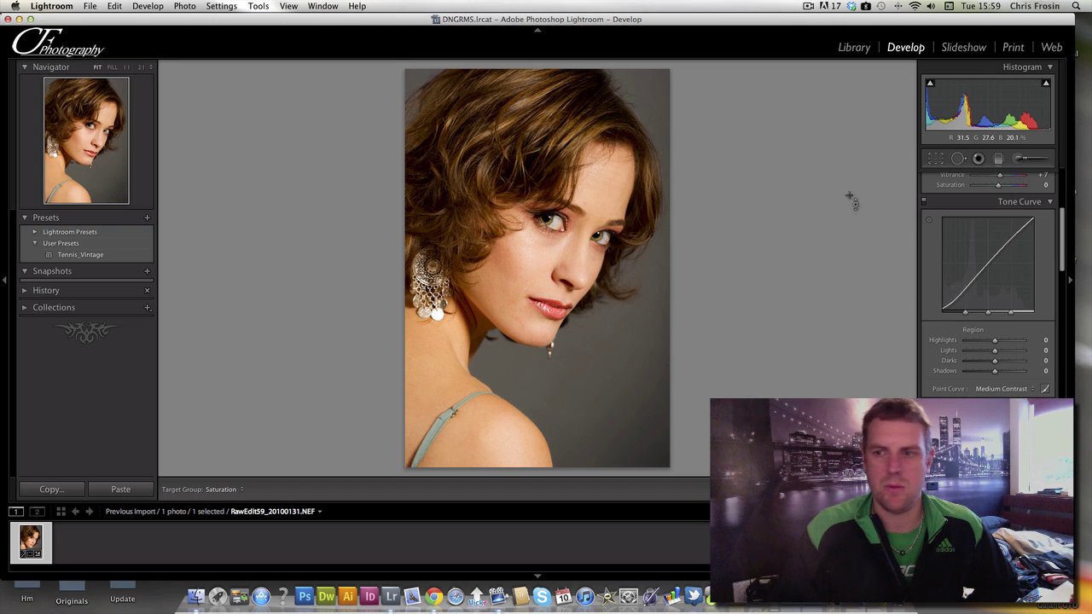
# Set the tone curve regions to highlights +19, lights +7, darks -1 and shadows -7.
pyautogui.click(995, 342)
pyautogui.moveTo(997, 344); pyautogui.dragTo(999, 342)
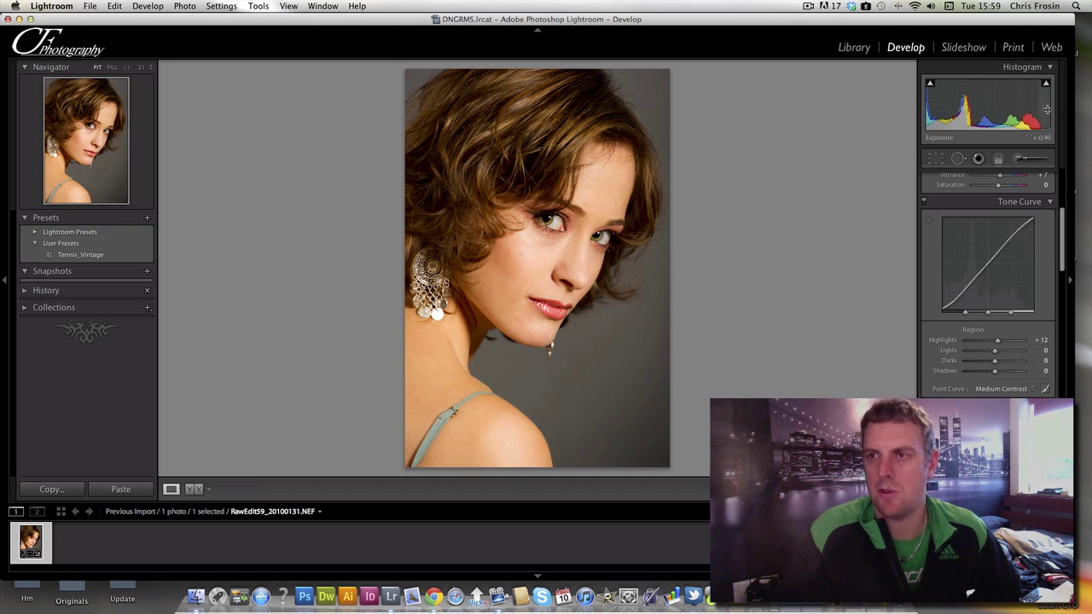
pyautogui.moveTo(1047, 84)
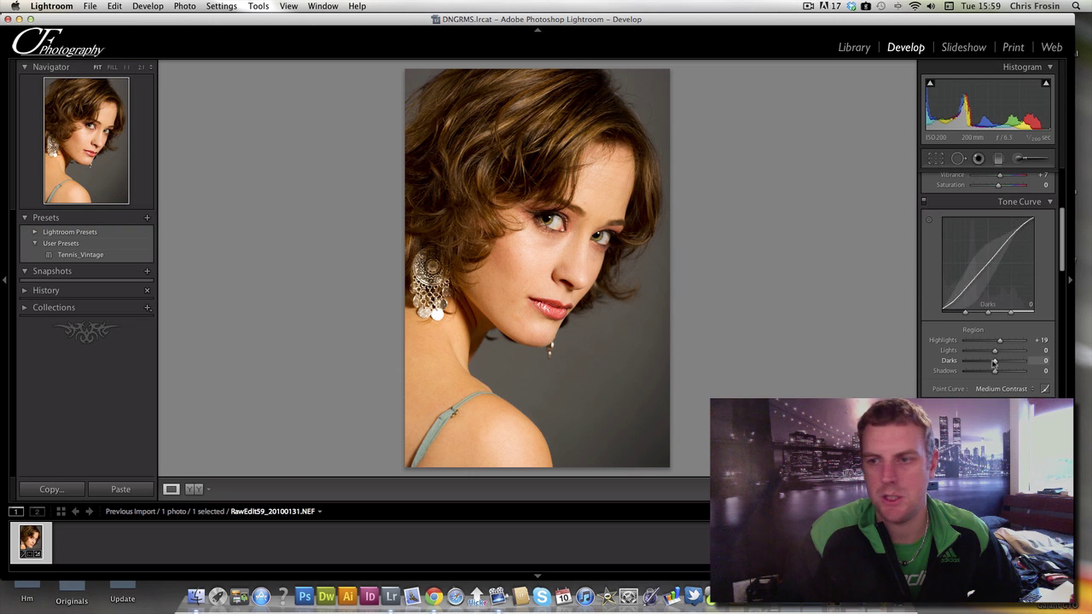
pyautogui.moveTo(994, 351); pyautogui.dragTo(996, 355)
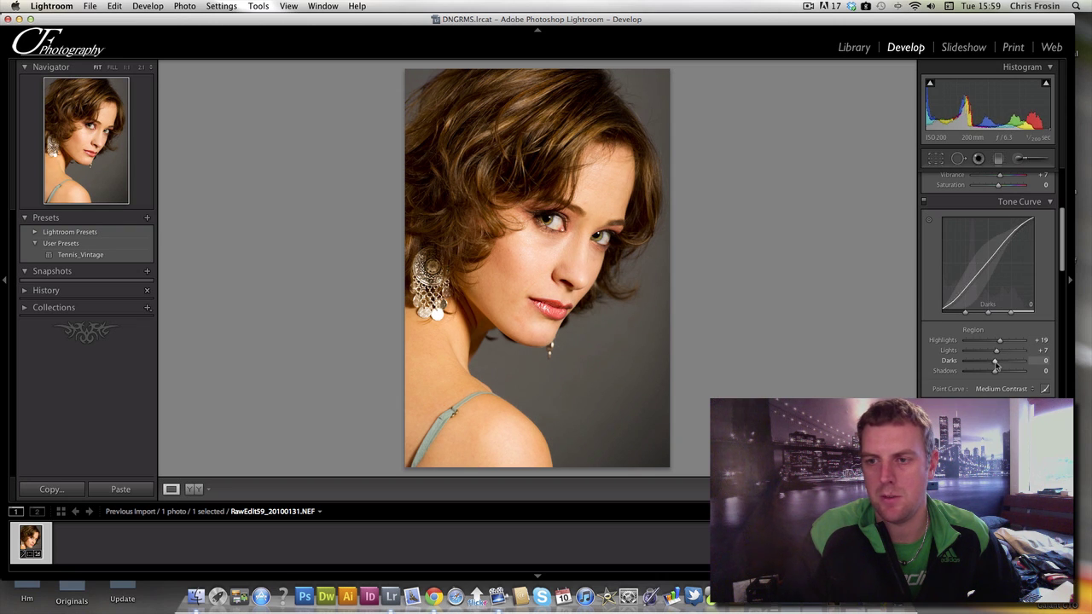
pyautogui.moveTo(994, 373)
pyautogui.mouseDown()
pyautogui.moveTo(984, 375)
pyautogui.moveTo(993, 377)
pyautogui.mouseUp()
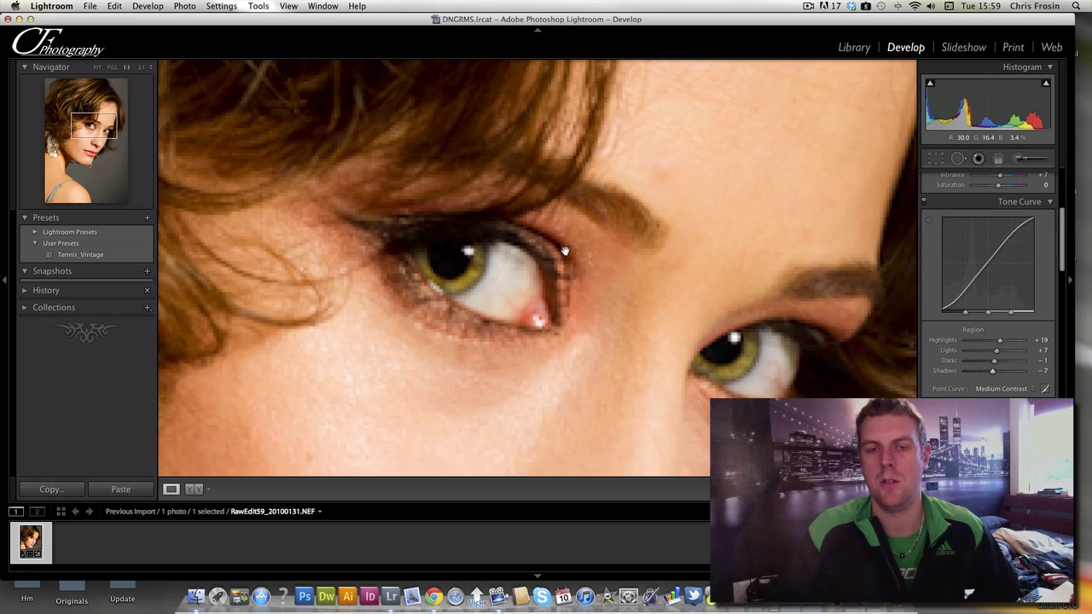
# Set up a new adjustment brush for the eye whites with brightness 38, saturation -23, and contrast and clarity at 0.
pyautogui.click(575, 206)
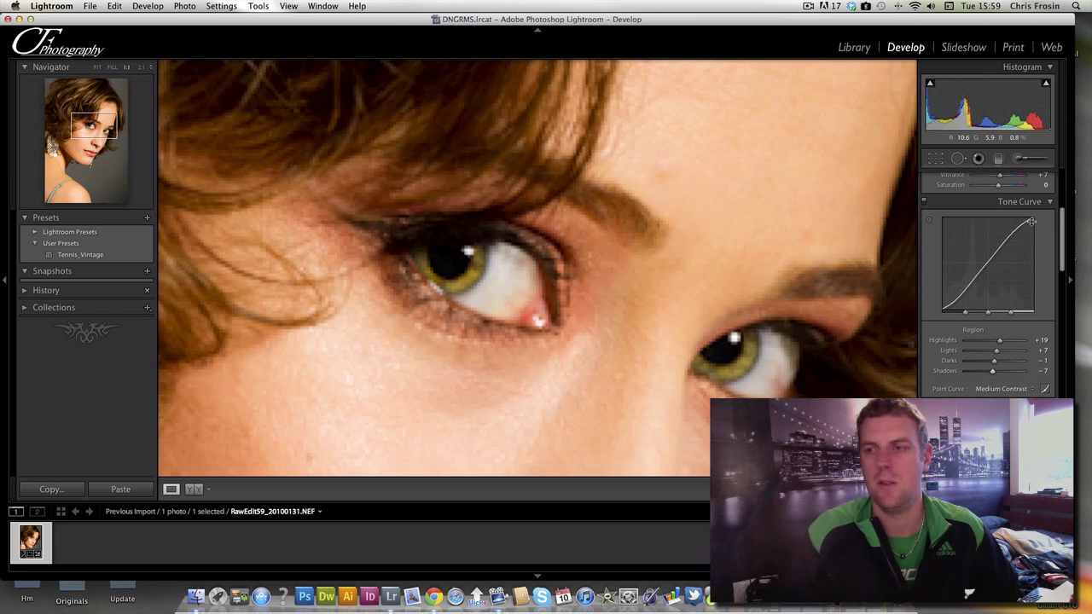
pyautogui.moveTo(1060, 224); pyautogui.dragTo(1060, 181)
pyautogui.click(1019, 158)
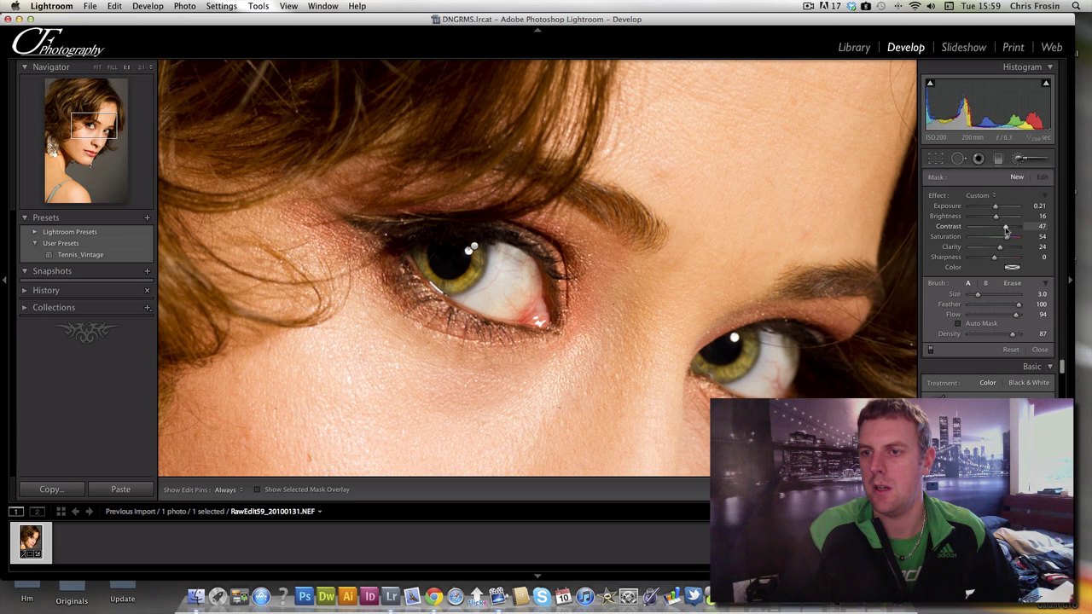
pyautogui.moveTo(997, 229)
pyautogui.mouseDown()
pyautogui.moveTo(987, 240)
pyautogui.moveTo(998, 218)
pyautogui.mouseUp()
pyautogui.doubleClick(1008, 237)
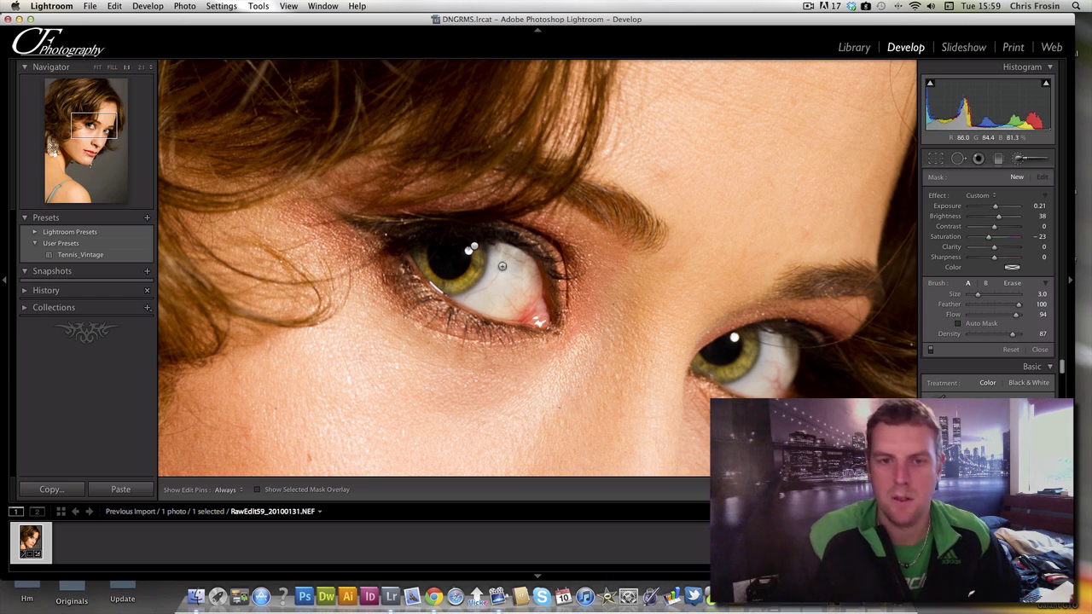
# Paint the brush adjustment over the whites of both eyes, using the mask overlay to check the coverage.
pyautogui.press('h')
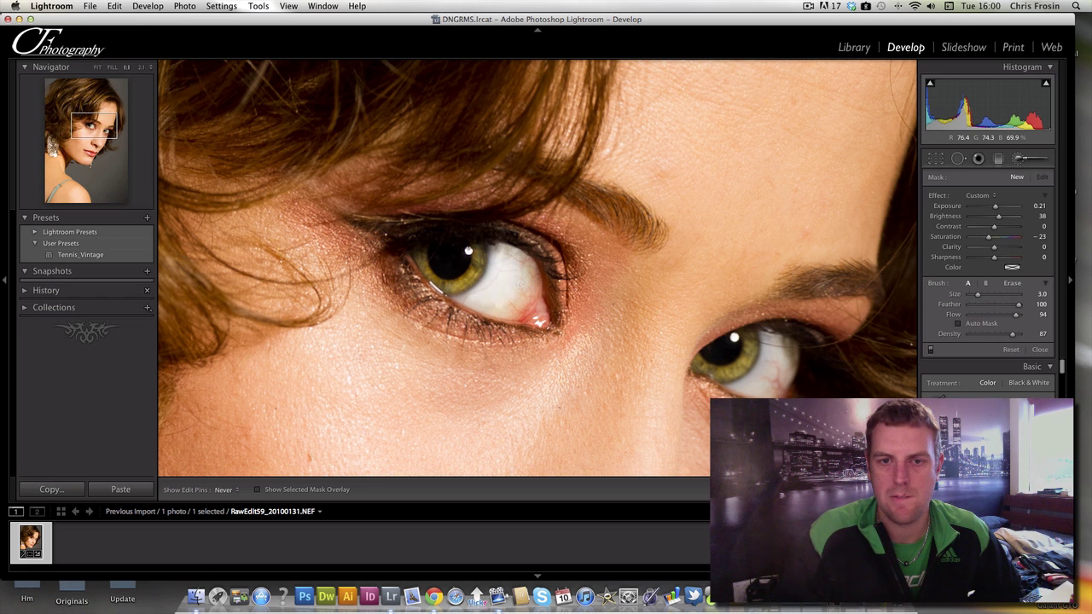
pyautogui.moveTo(516, 306)
pyautogui.mouseDown()
pyautogui.moveTo(530, 302)
pyautogui.moveTo(520, 258)
pyautogui.moveTo(527, 273)
pyautogui.mouseUp()
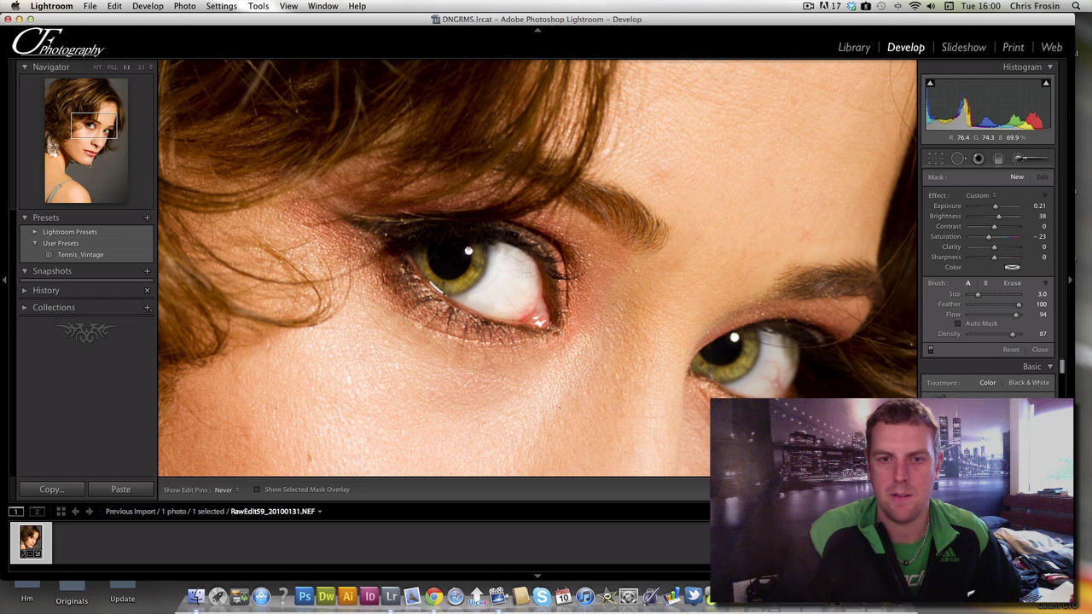
pyautogui.moveTo(492, 311)
pyautogui.mouseDown()
pyautogui.moveTo(475, 296)
pyautogui.moveTo(503, 258)
pyautogui.mouseUp()
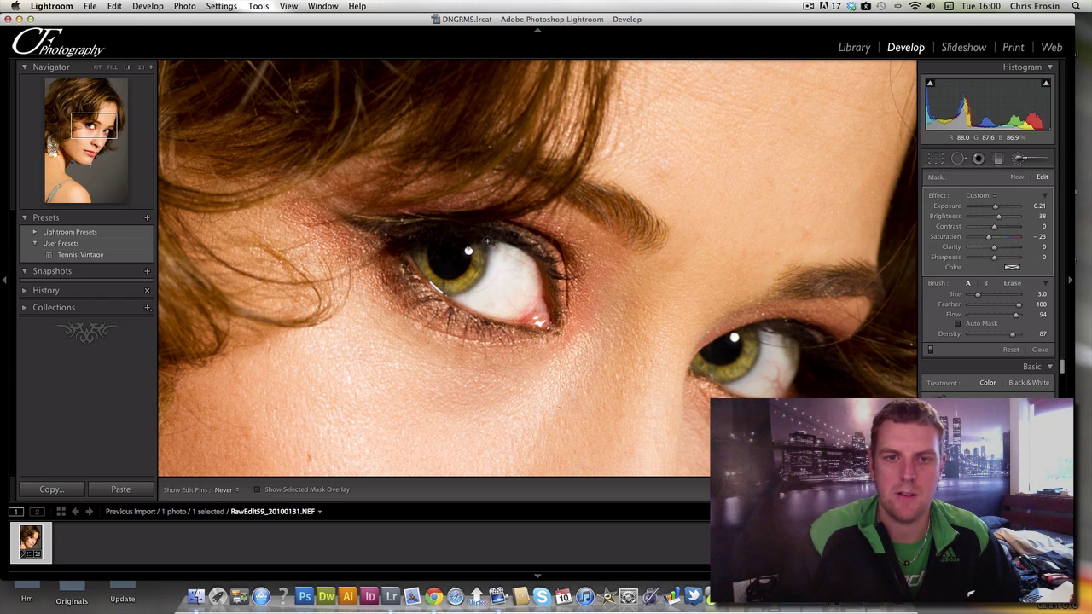
pyautogui.press('h')
pyautogui.press('o')
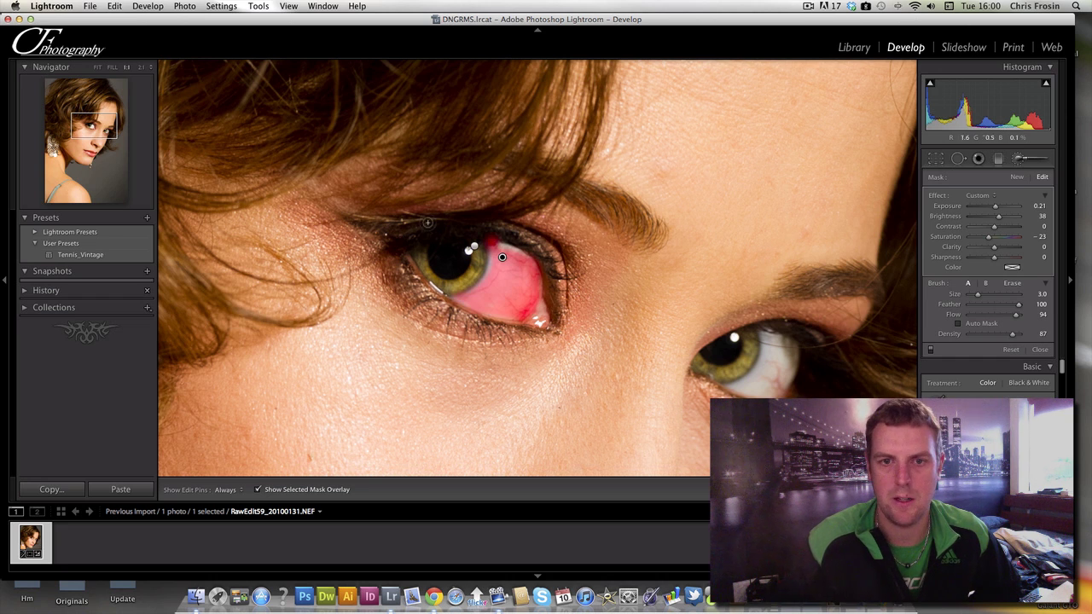
pyautogui.press('h')
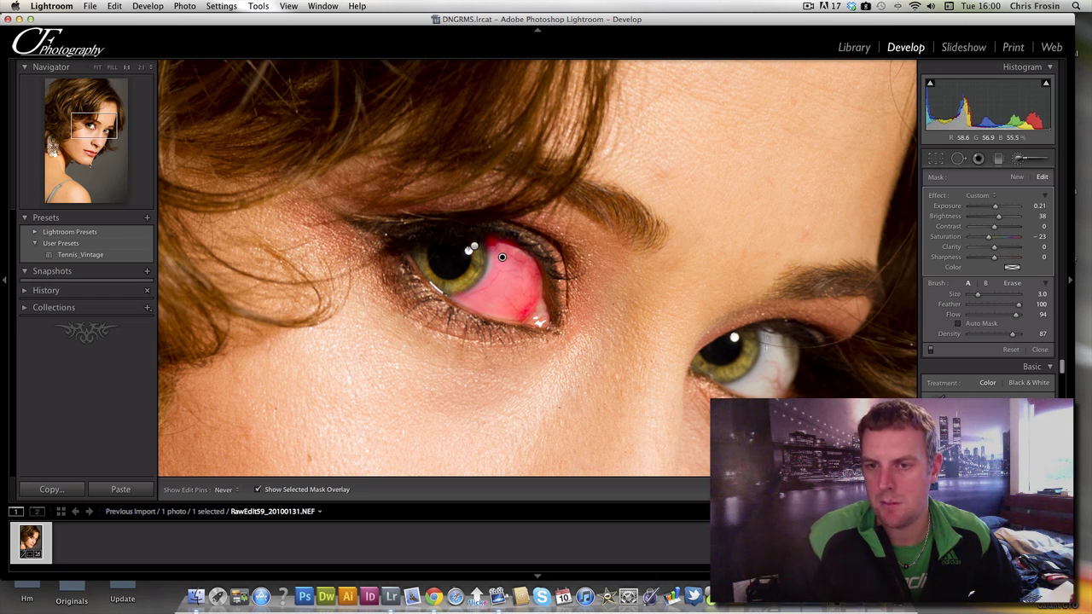
pyautogui.moveTo(768, 334)
pyautogui.mouseDown()
pyautogui.moveTo(749, 386)
pyautogui.moveTo(769, 392)
pyautogui.moveTo(785, 343)
pyautogui.moveTo(775, 340)
pyautogui.moveTo(770, 376)
pyautogui.moveTo(758, 383)
pyautogui.moveTo(771, 350)
pyautogui.mouseUp()
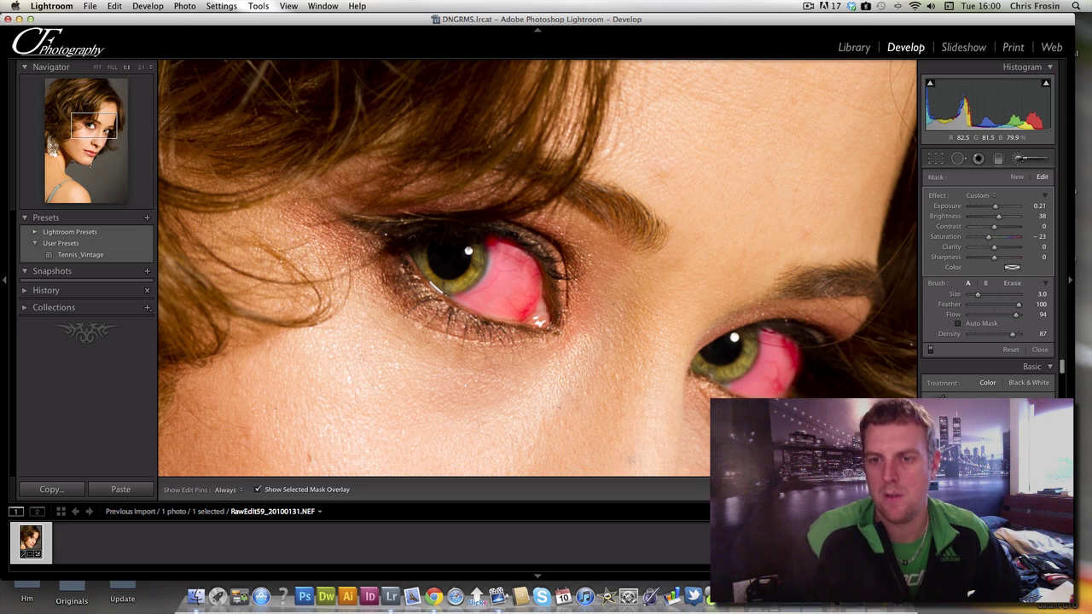
# Hide the mask overlay, soften the eye-white adjustment to exposure 0.16 and brightness 23, and close the brush.
pyautogui.press('h')
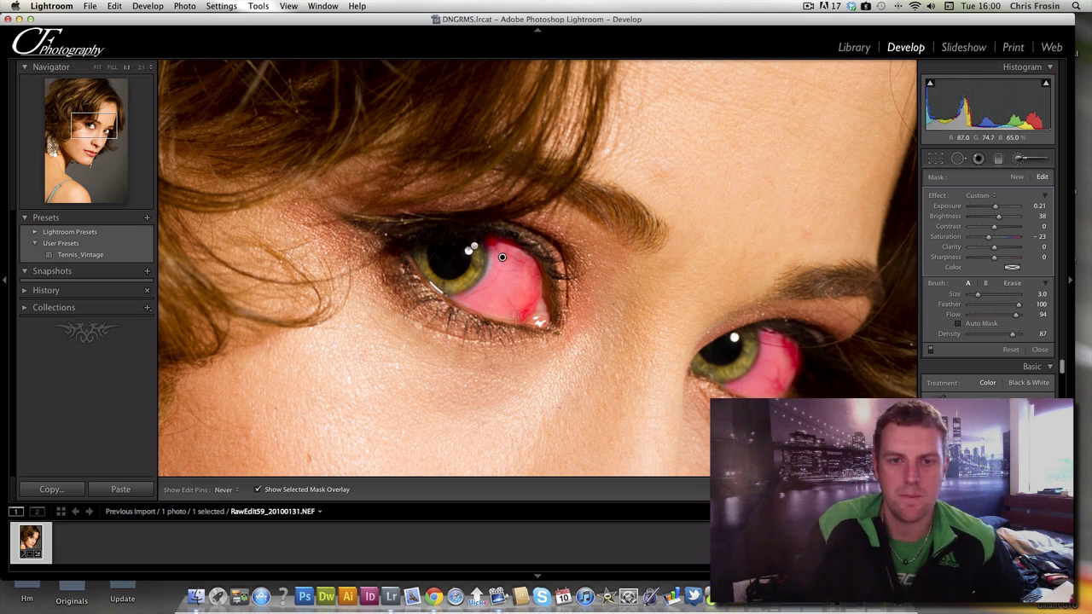
pyautogui.press('h')
pyautogui.press('h')
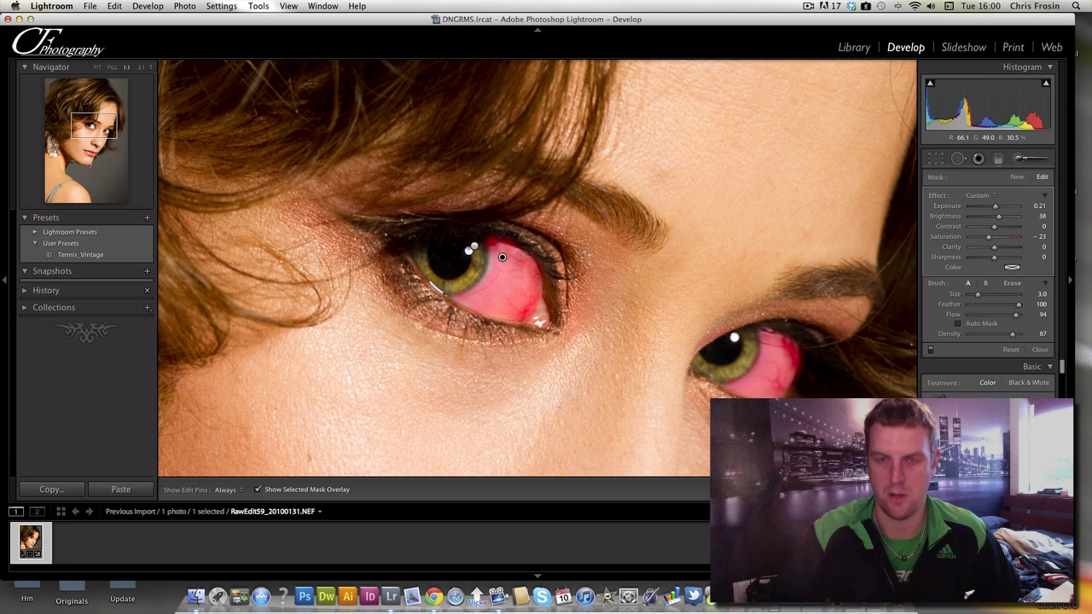
pyautogui.press('o')
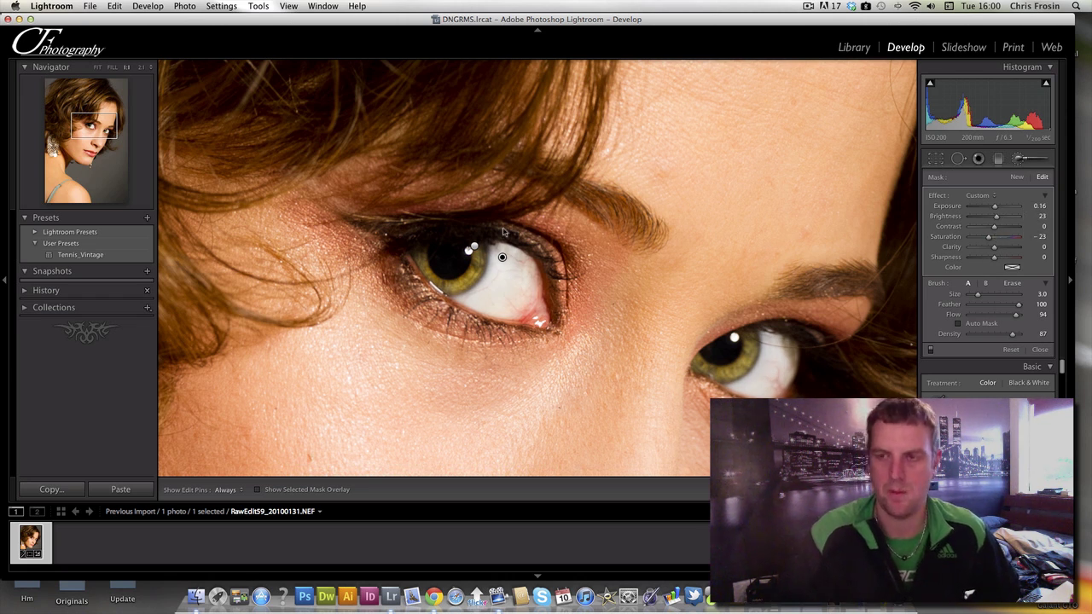
pyautogui.click(1018, 160)
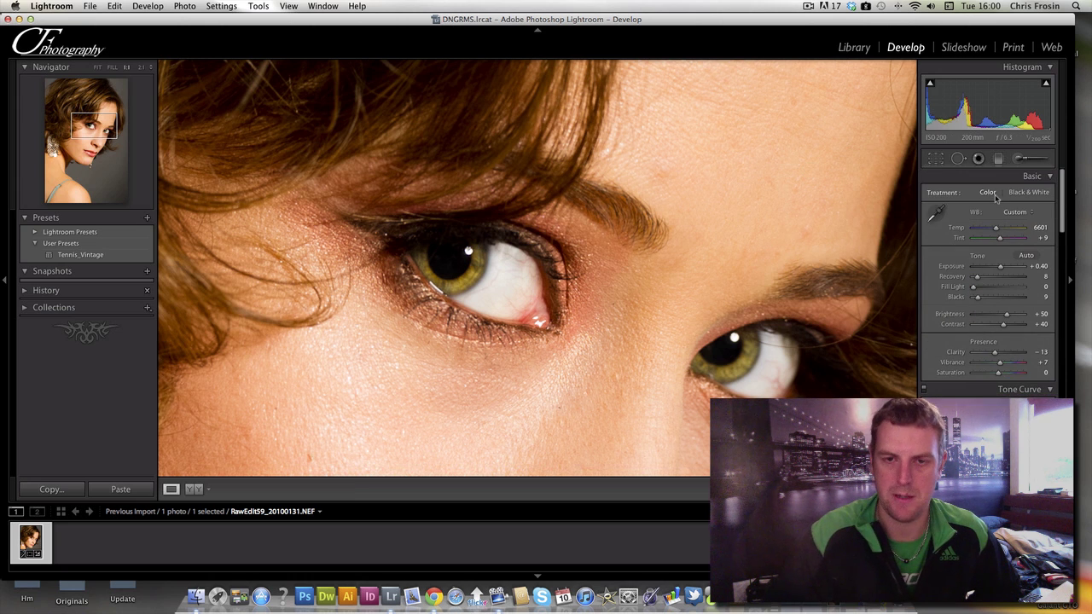
# Compare the before and after versions of the whole portrait.
pyautogui.click(494, 322)
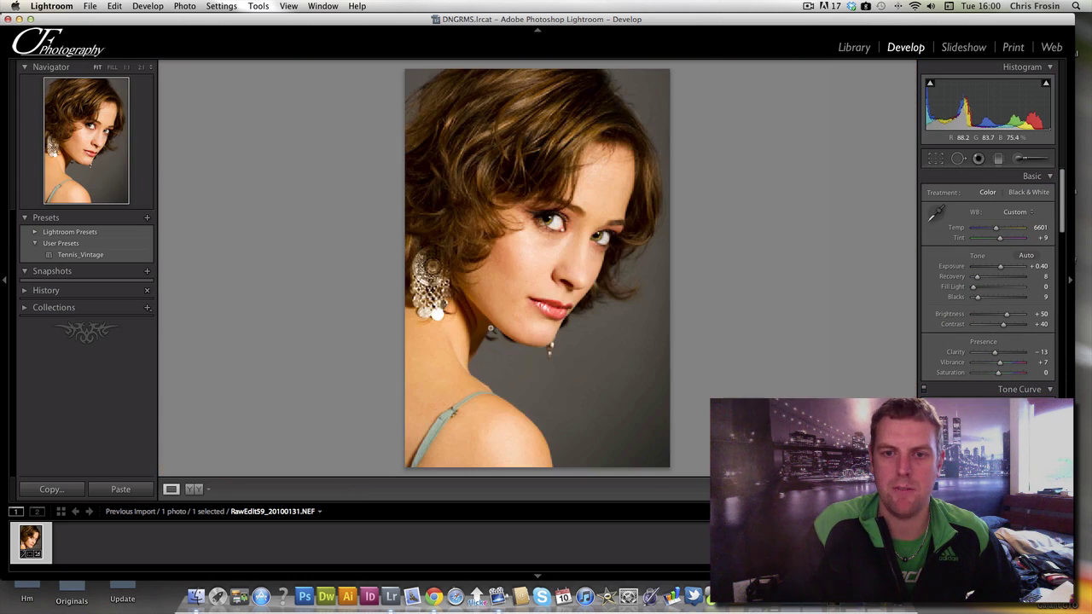
pyautogui.press('\\')
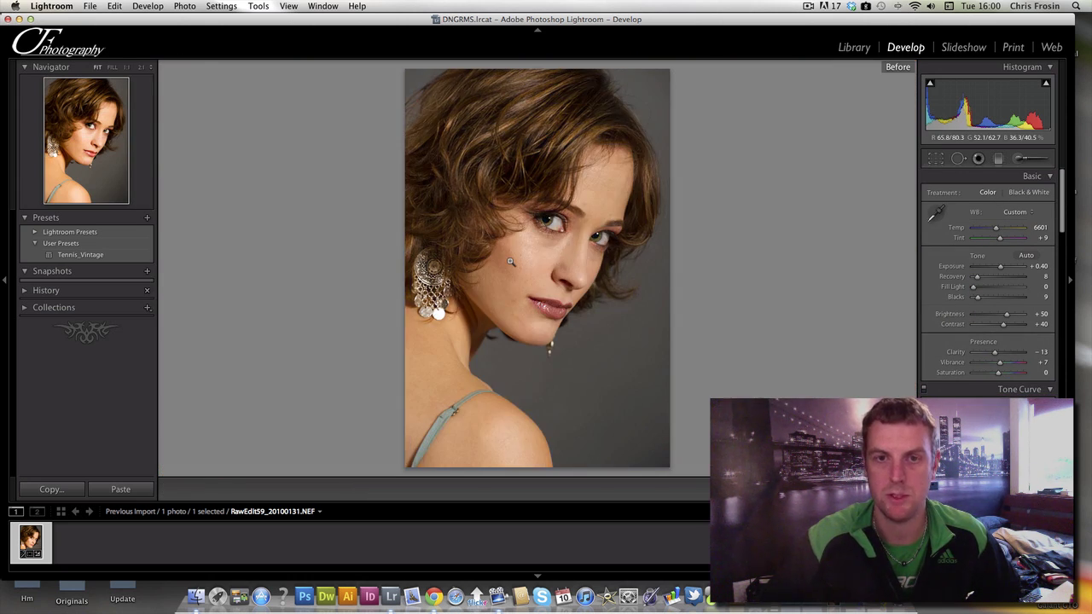
pyautogui.press('\\')
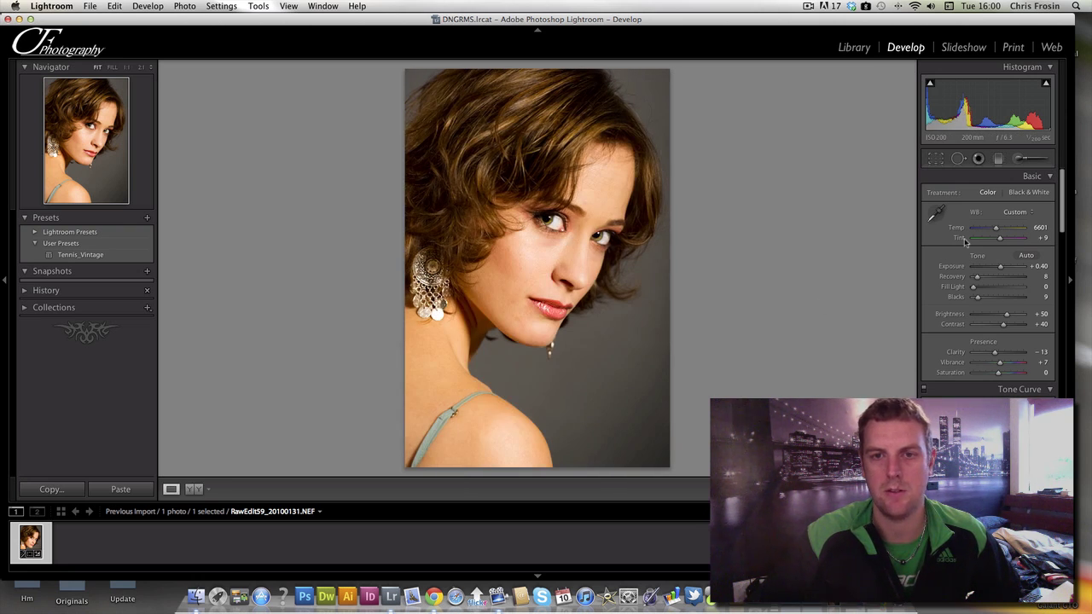
pyautogui.press('\\')
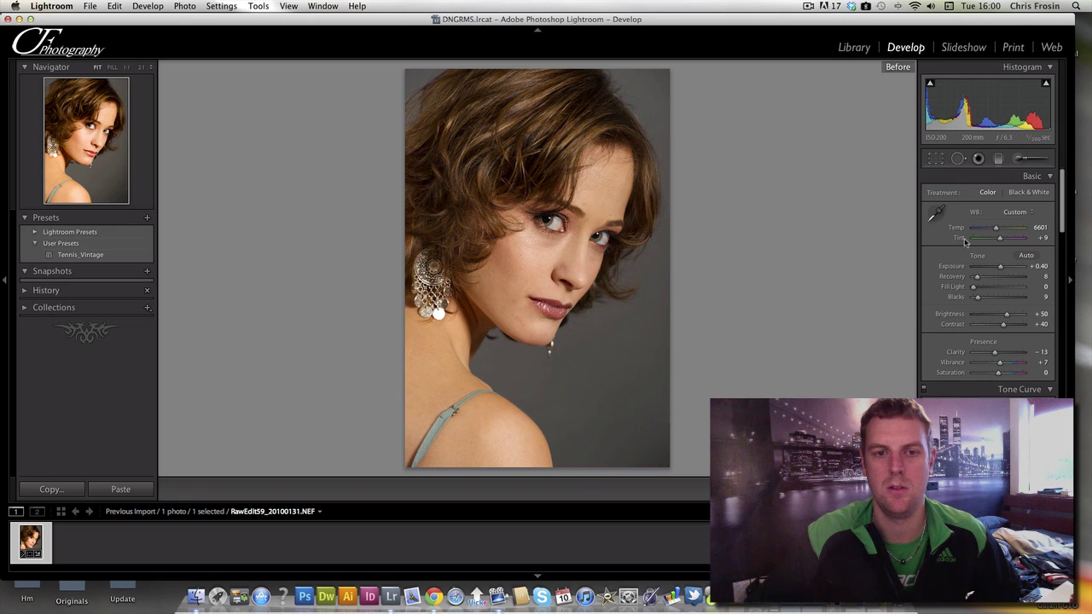
pyautogui.press('\\')
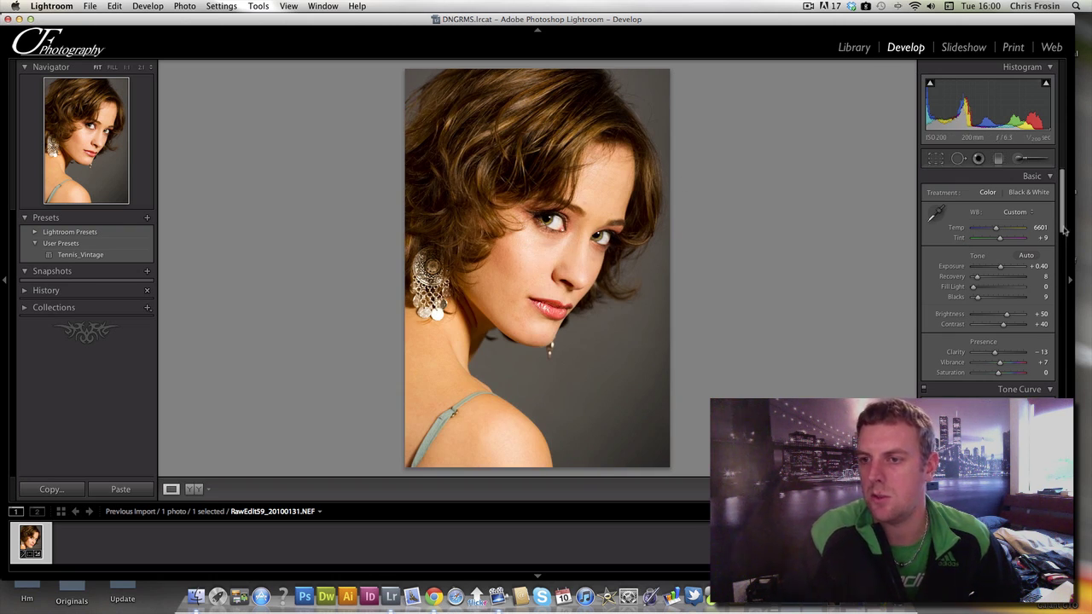
# Lower the portrait's overall exposure to +0.20.
pyautogui.scroll(-2, 1002, 247)
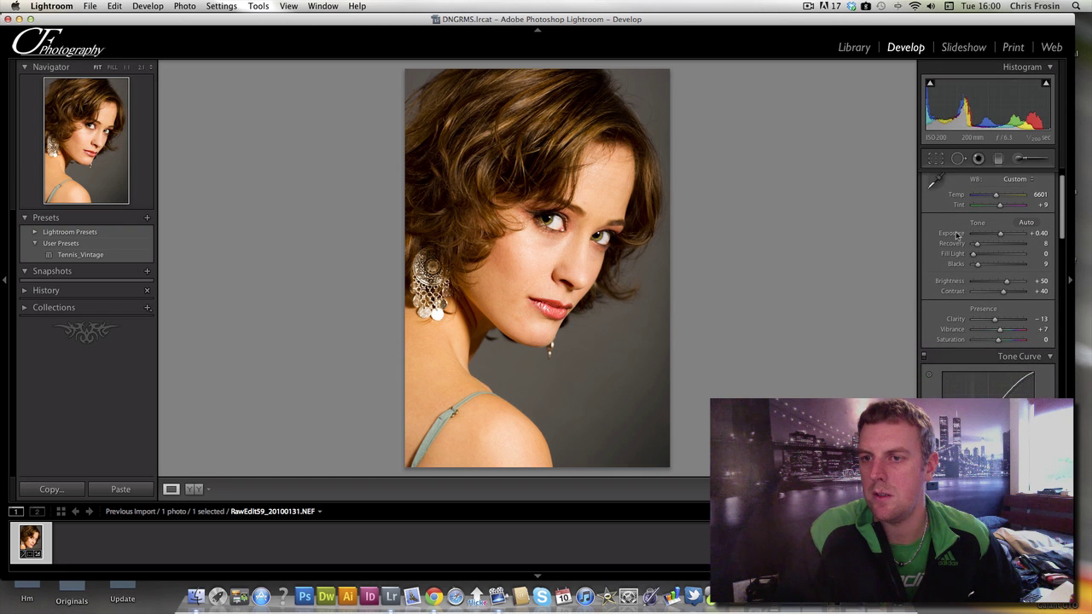
pyautogui.press('-')
pyautogui.press('-')
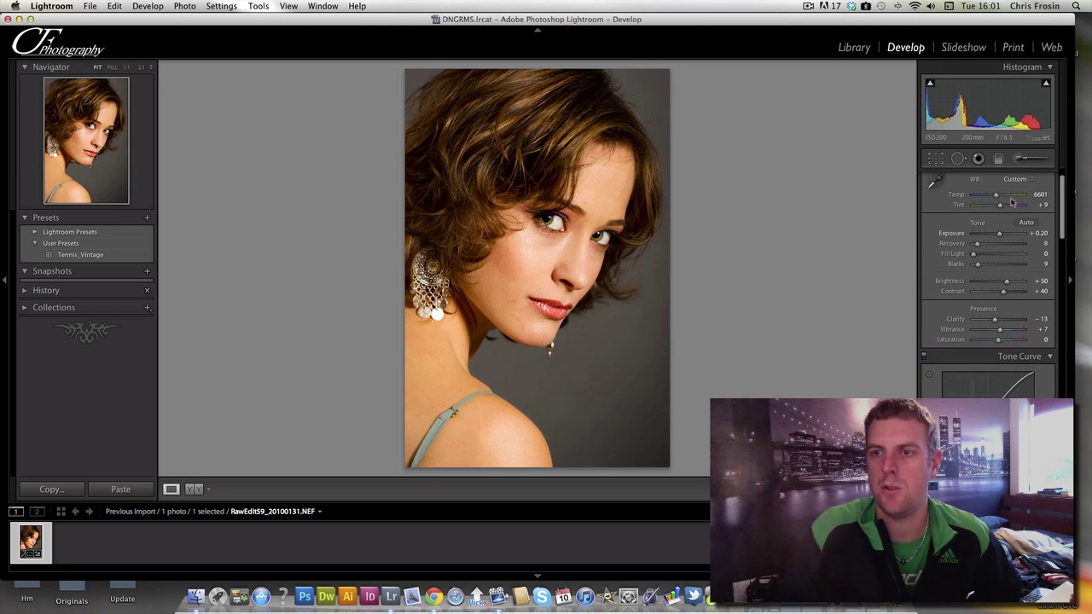
pyautogui.scroll(2, 1065, 200)
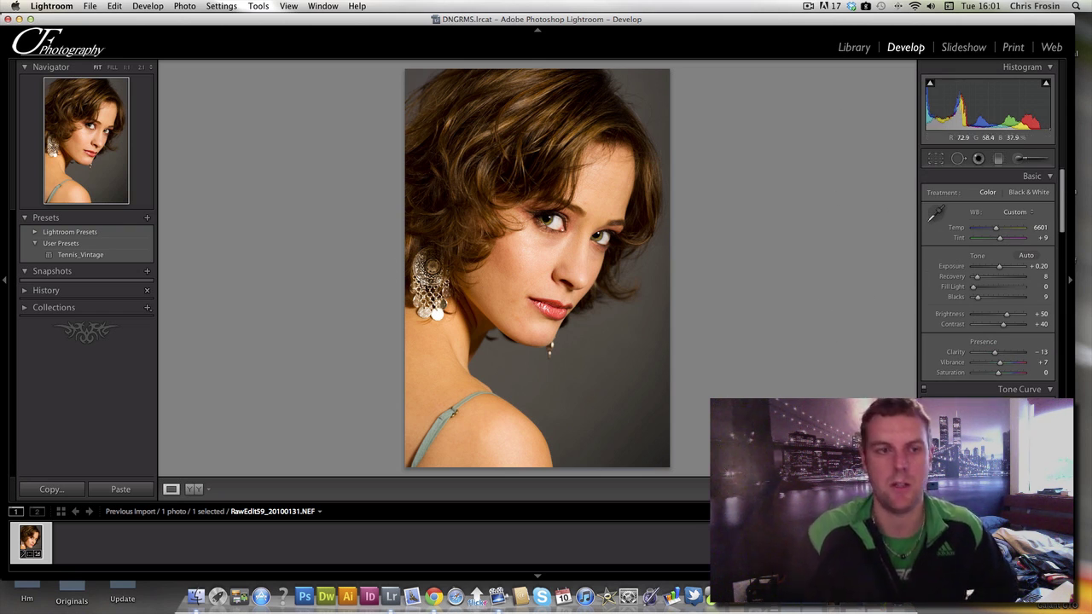
# Save the current edit as a snapshot named "colour".
pyautogui.click(148, 270)
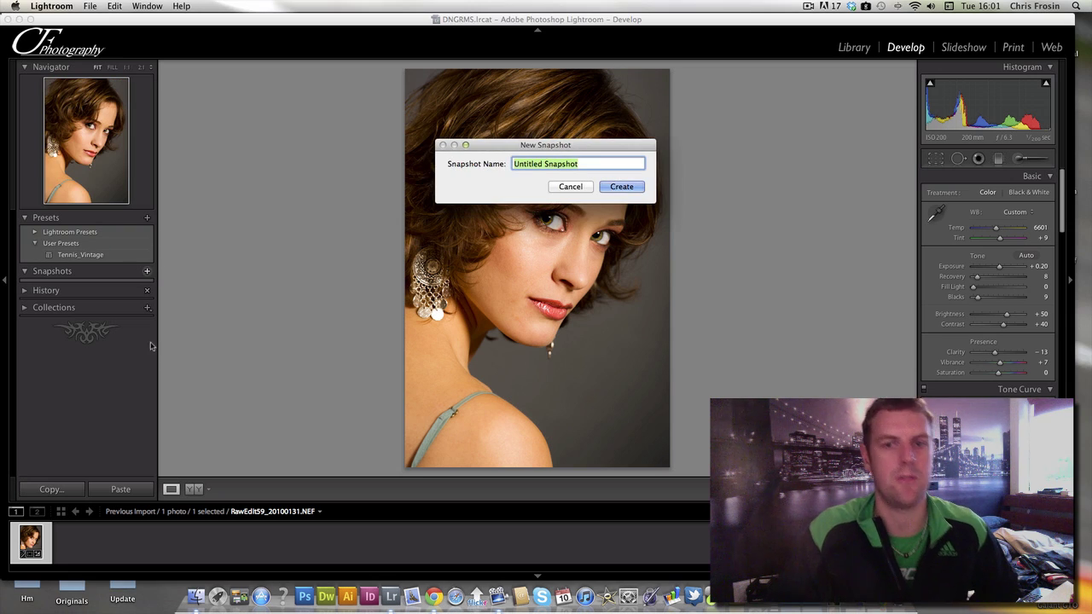
pyautogui.write('1')
pyautogui.press('BackSpace')
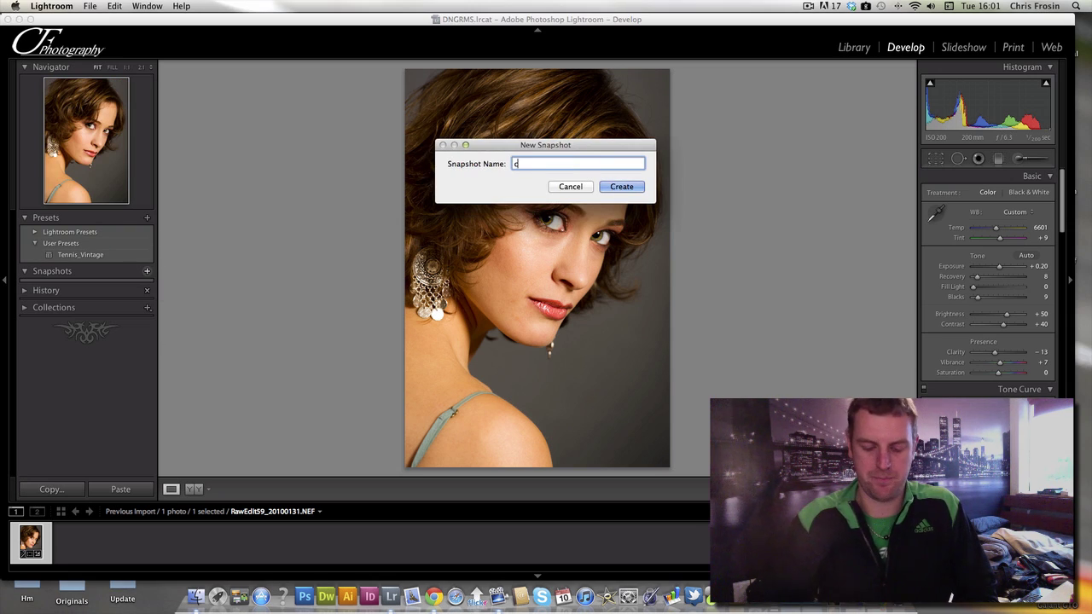
pyautogui.write('colour')
pyautogui.press('Return')
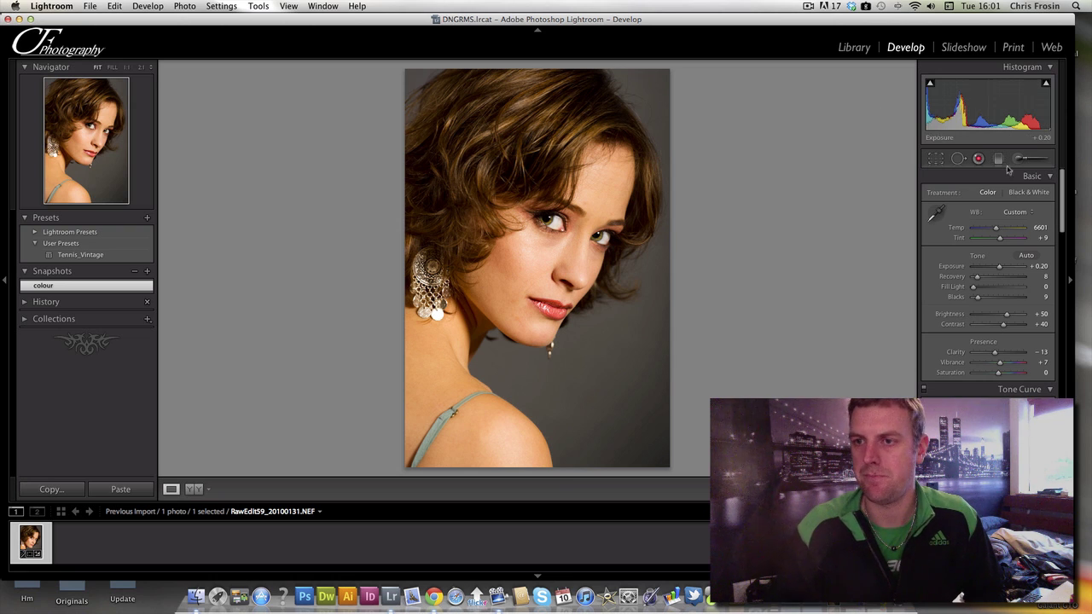
# Convert the portrait to black and white and set the tone curve darks to -23 and shadows to -26.
pyautogui.click(1029, 192)
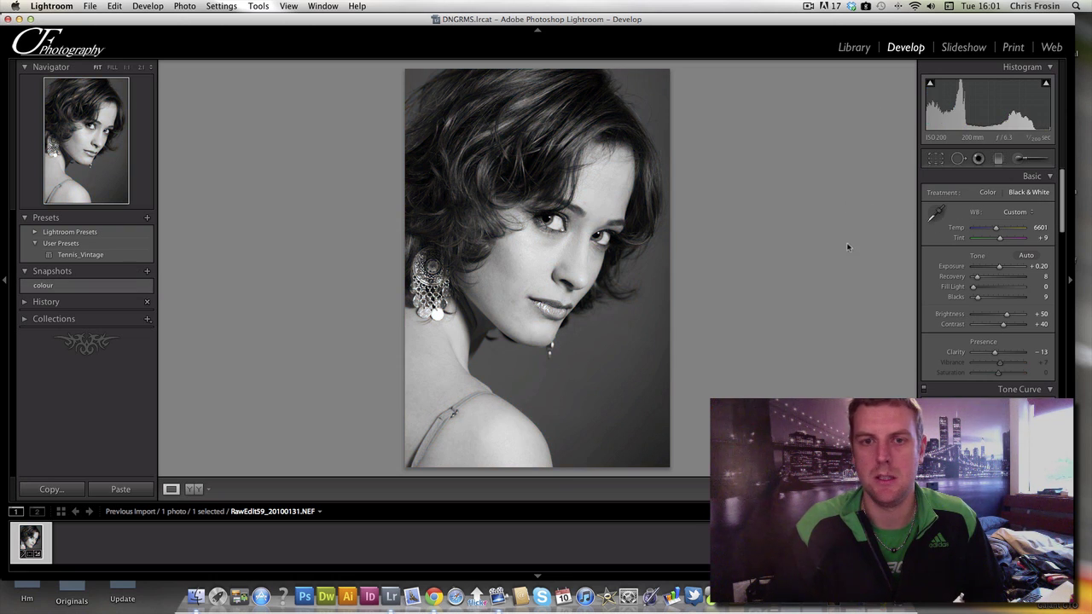
pyautogui.scroll(-1, 1062, 222)
pyautogui.scroll(1, 994, 225)
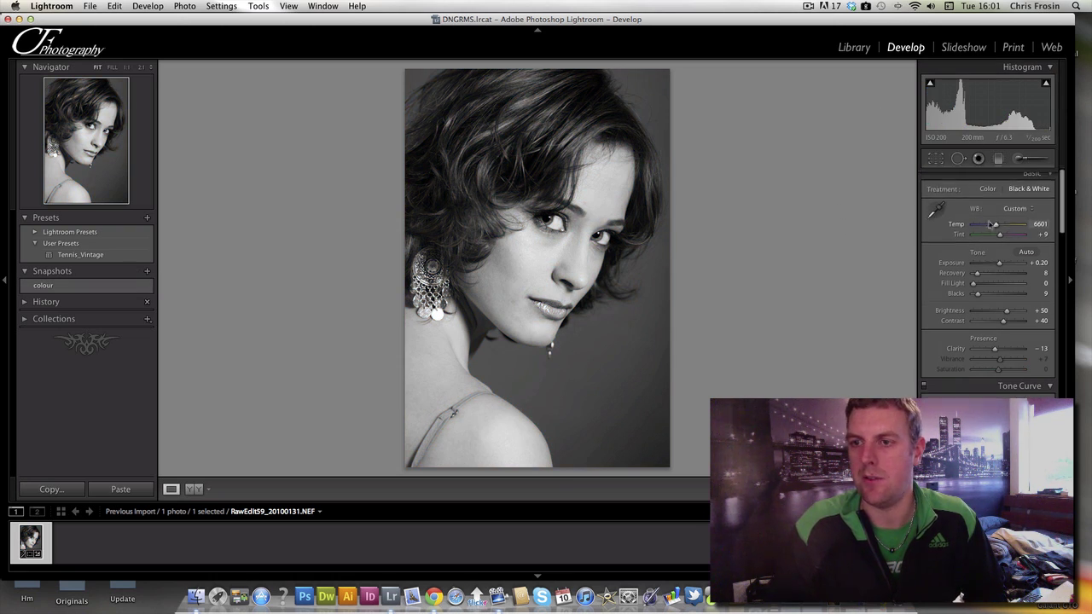
pyautogui.moveTo(999, 226); pyautogui.dragTo(1065, 280)
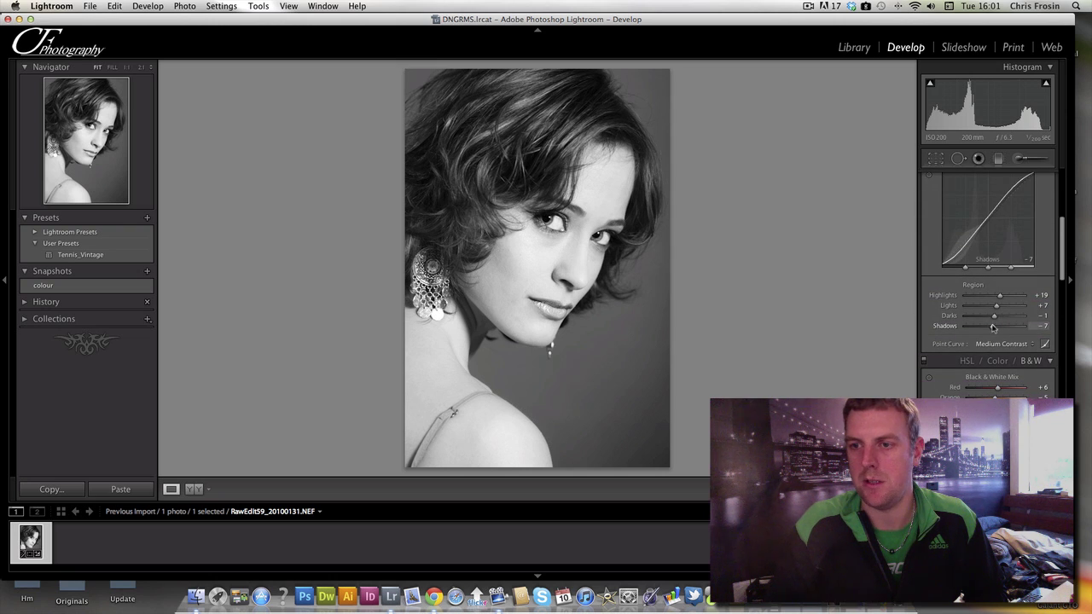
pyautogui.moveTo(993, 327); pyautogui.dragTo(989, 318)
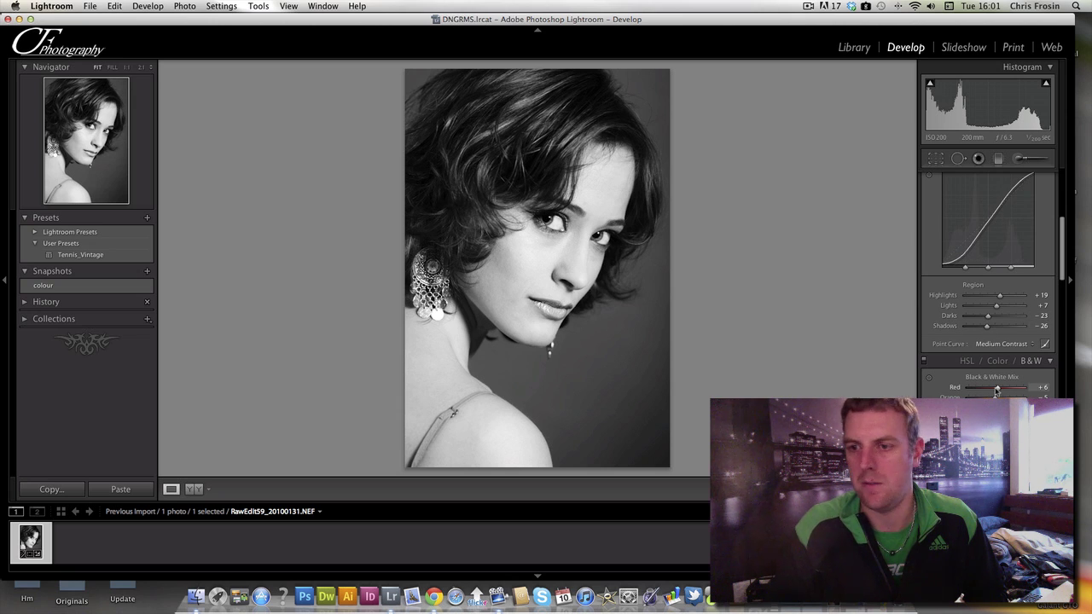
# Set red to -43 in the black and white mix, and raise the tone curve highlights to +29 and lights to +9.
pyautogui.moveTo(996, 389); pyautogui.dragTo(986, 390)
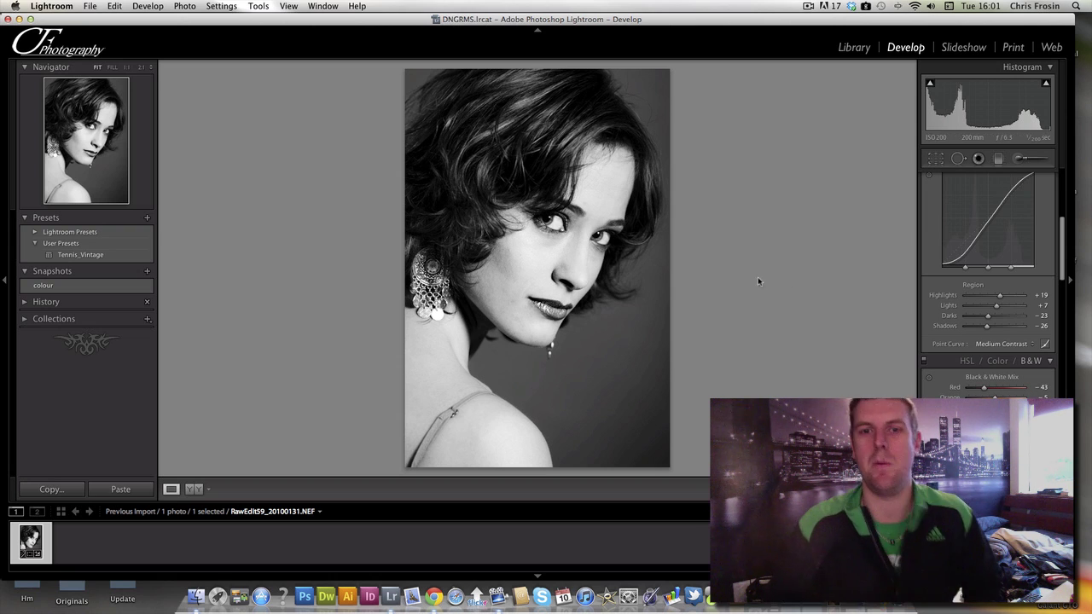
pyautogui.moveTo(1000, 295); pyautogui.dragTo(999, 310)
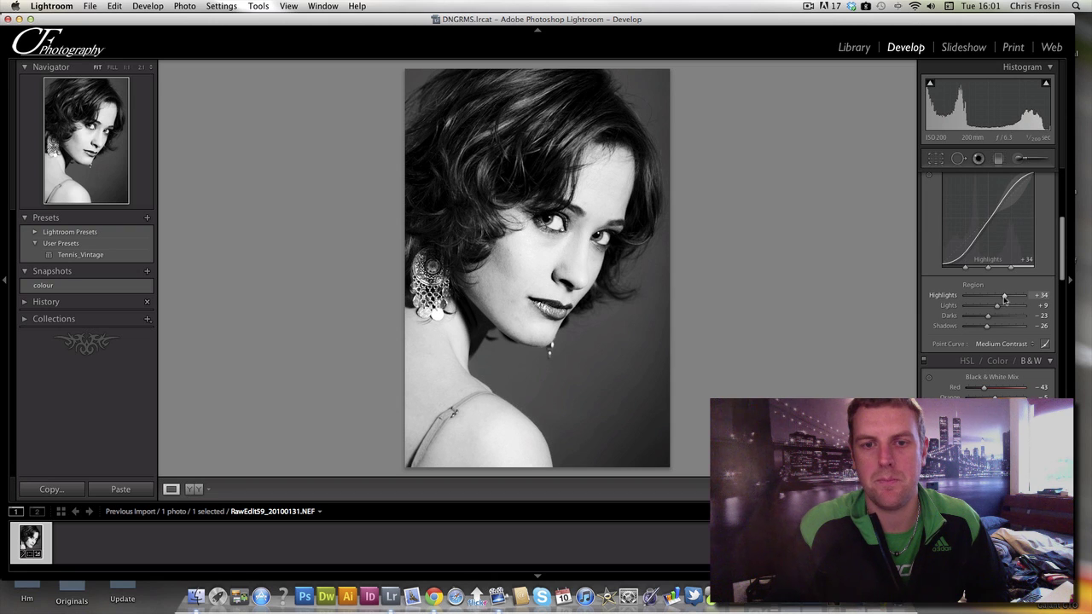
pyautogui.moveTo(1003, 297); pyautogui.dragTo(1001, 297)
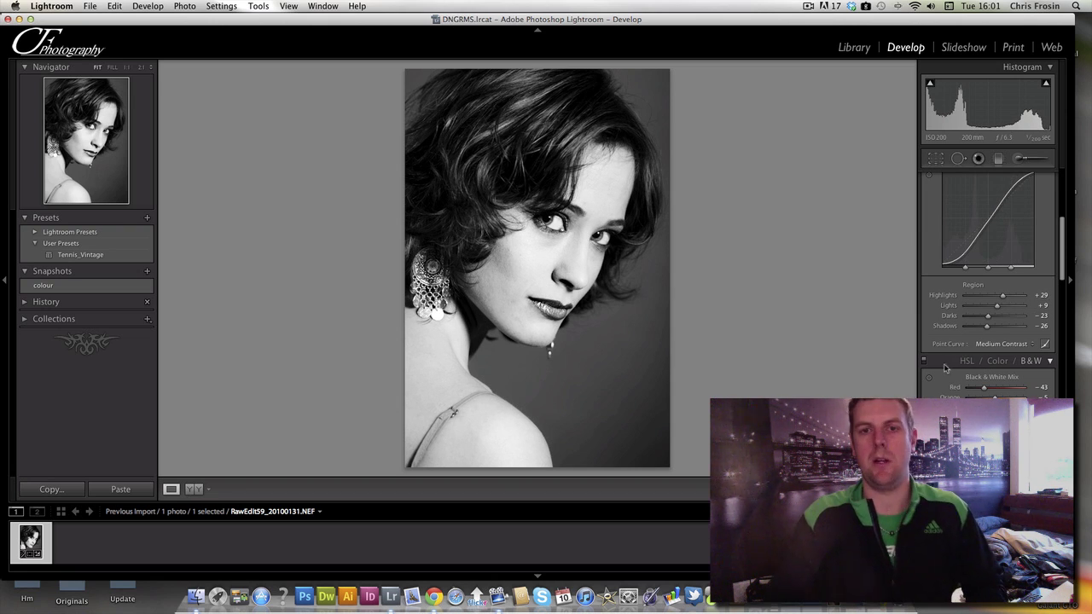
# Save the black and white version as a snapshot named "2".
pyautogui.click(147, 271)
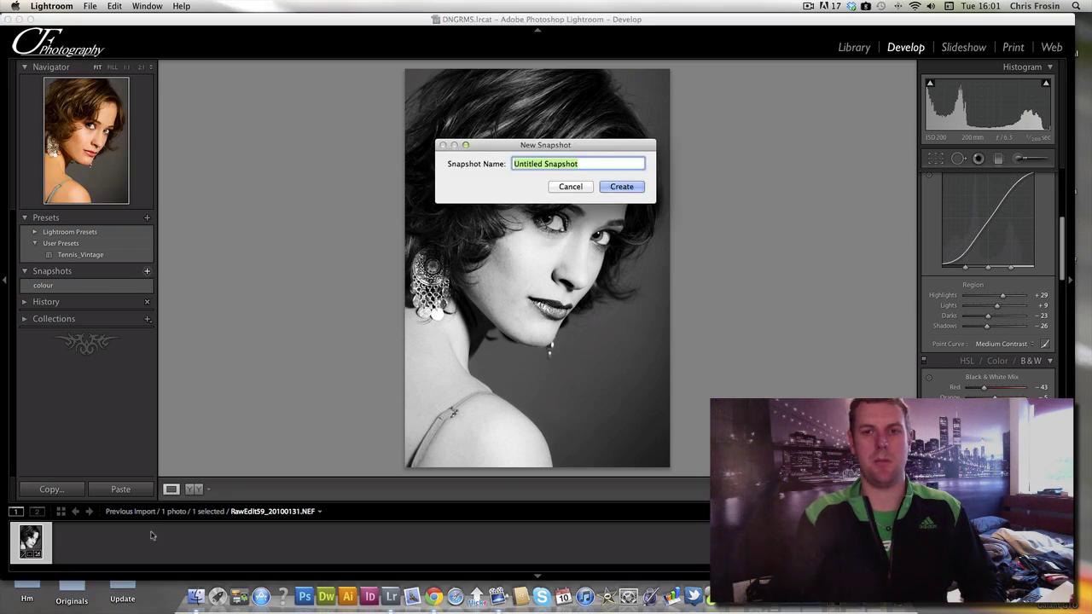
pyautogui.write('2')
pyautogui.press('Return')
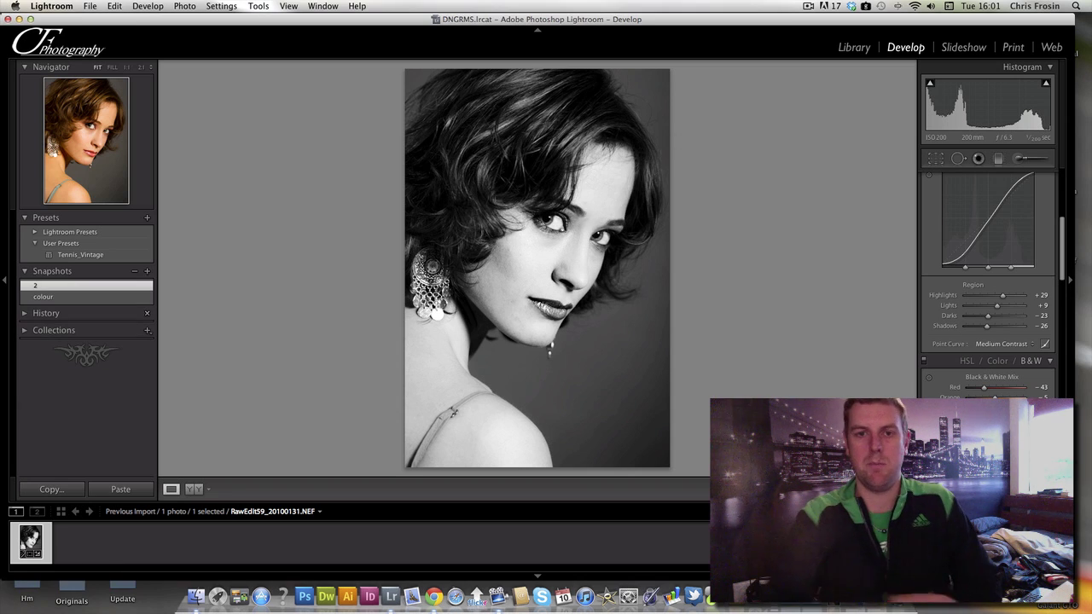